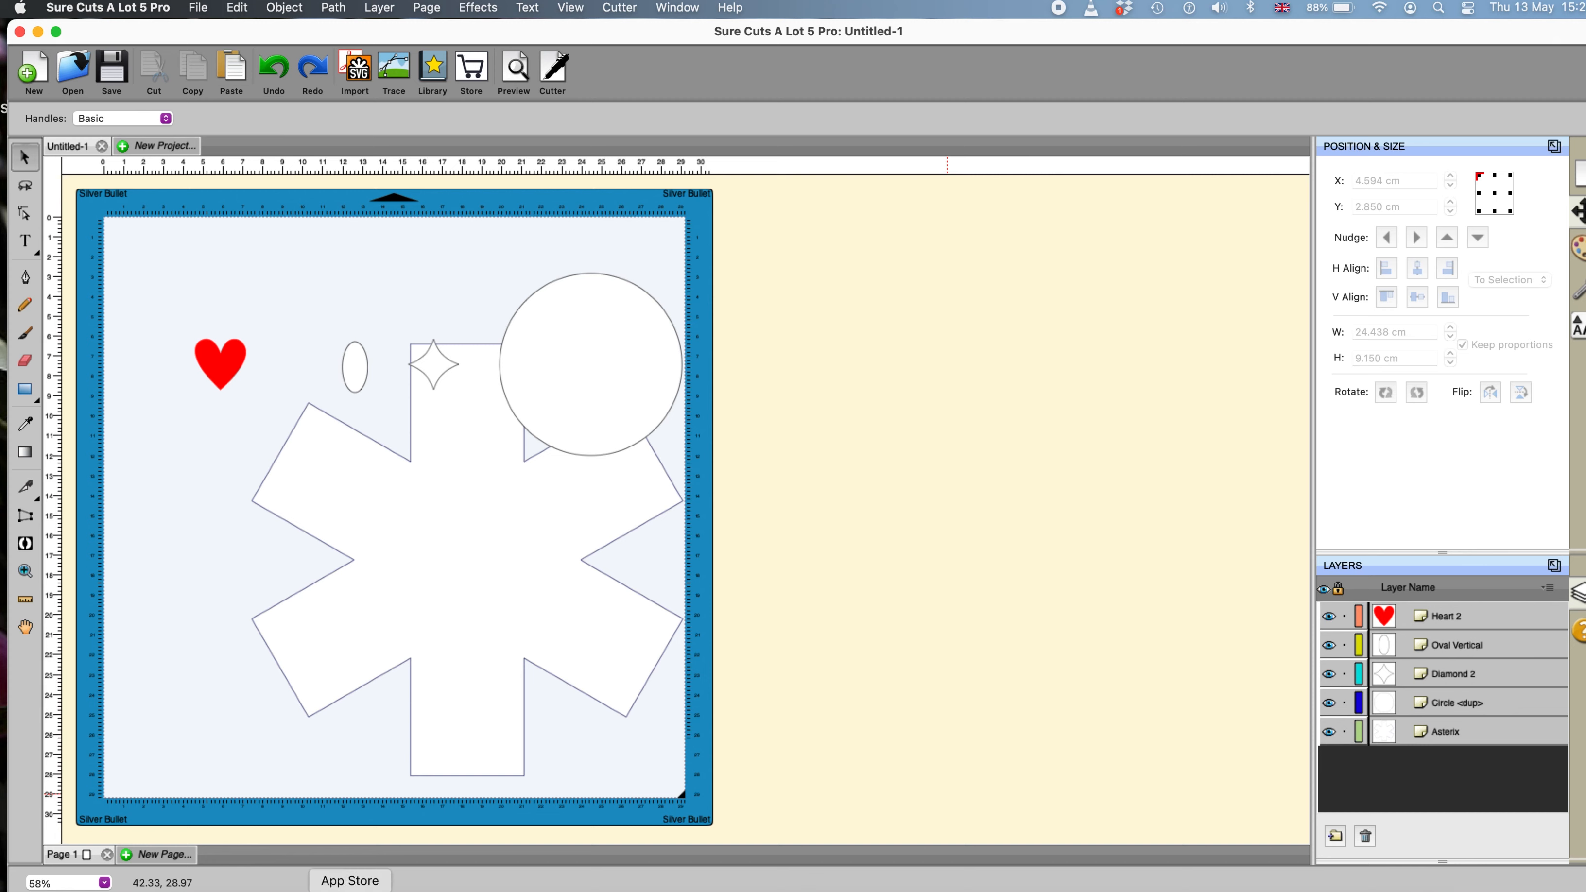
Select the heart, oval, diamond and circle and examine the available Distribute options
left_click(407, 560)
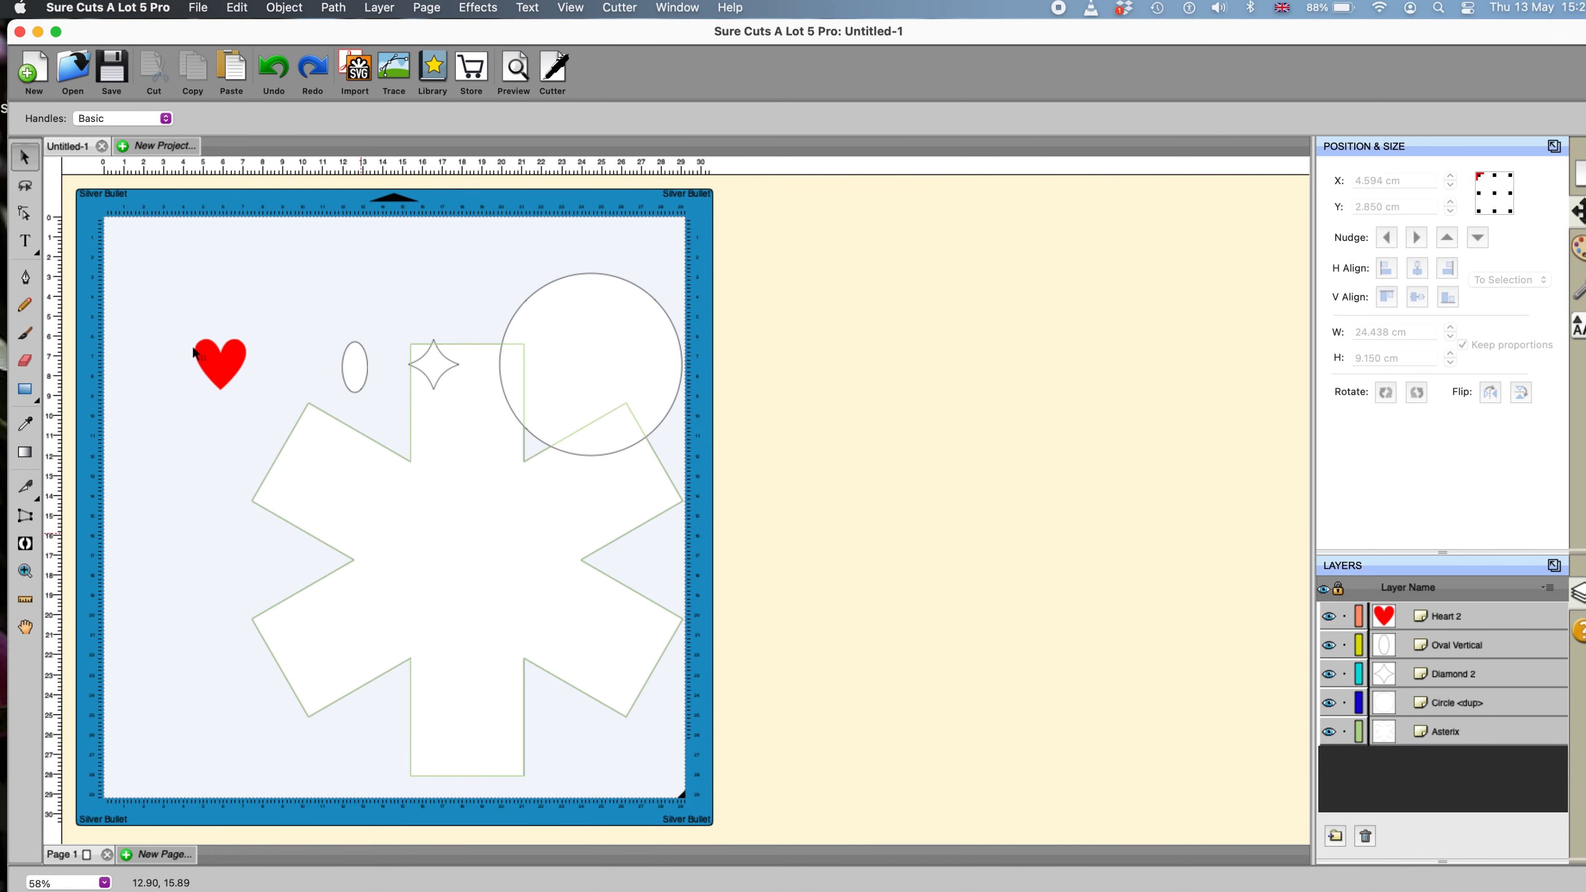
left_click_drag(134, 220, 767, 503)
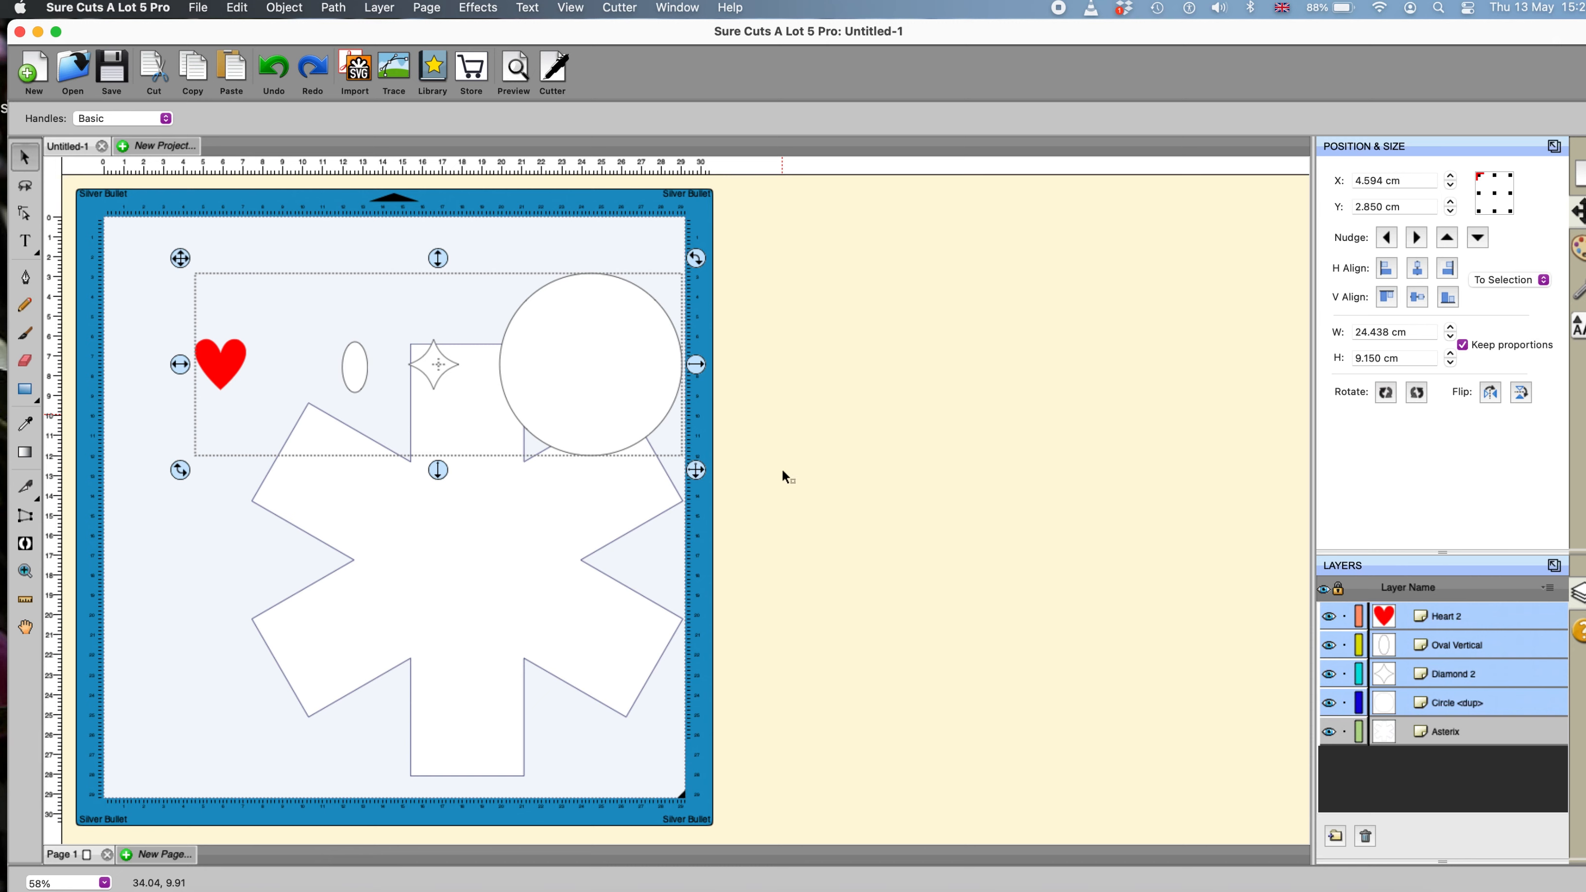
left_click(731, 623)
left_click(286, 7)
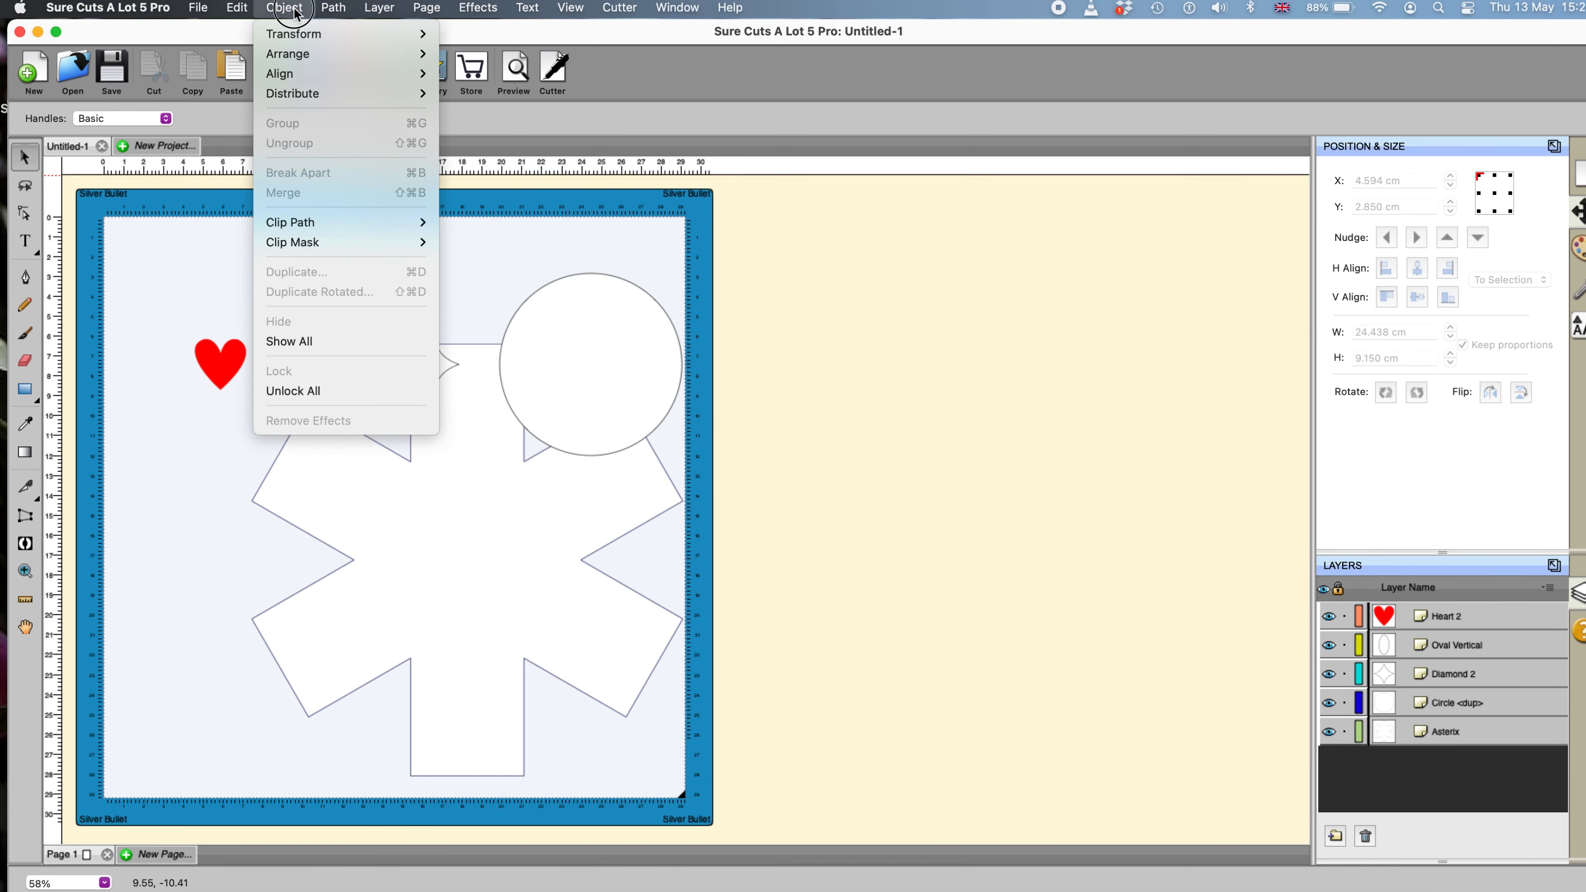
mouse_move(294, 94)
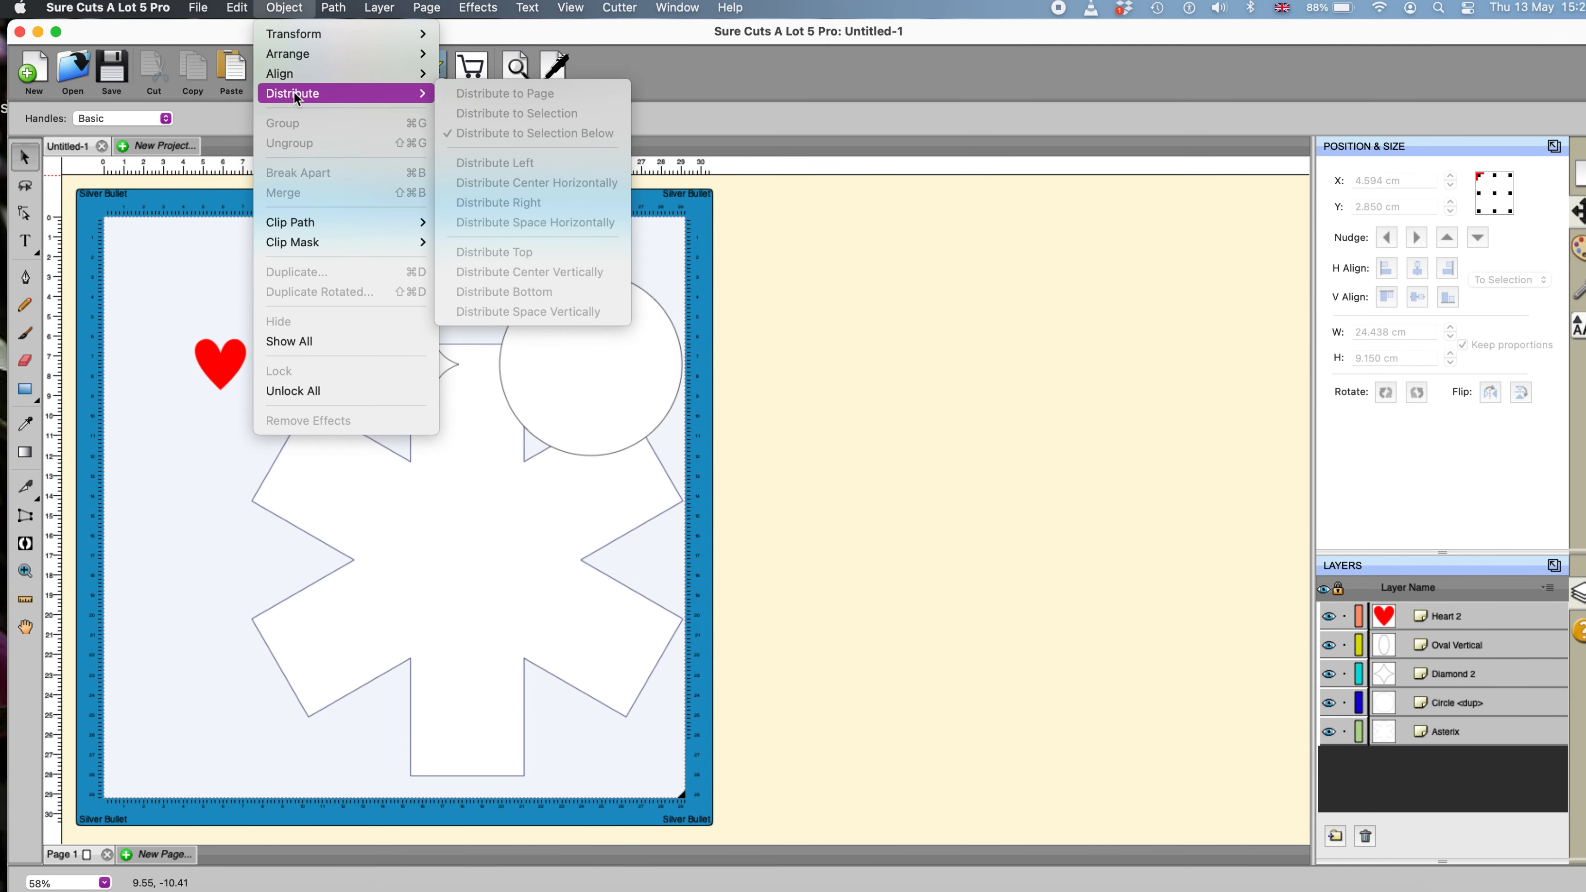
left_click(796, 325)
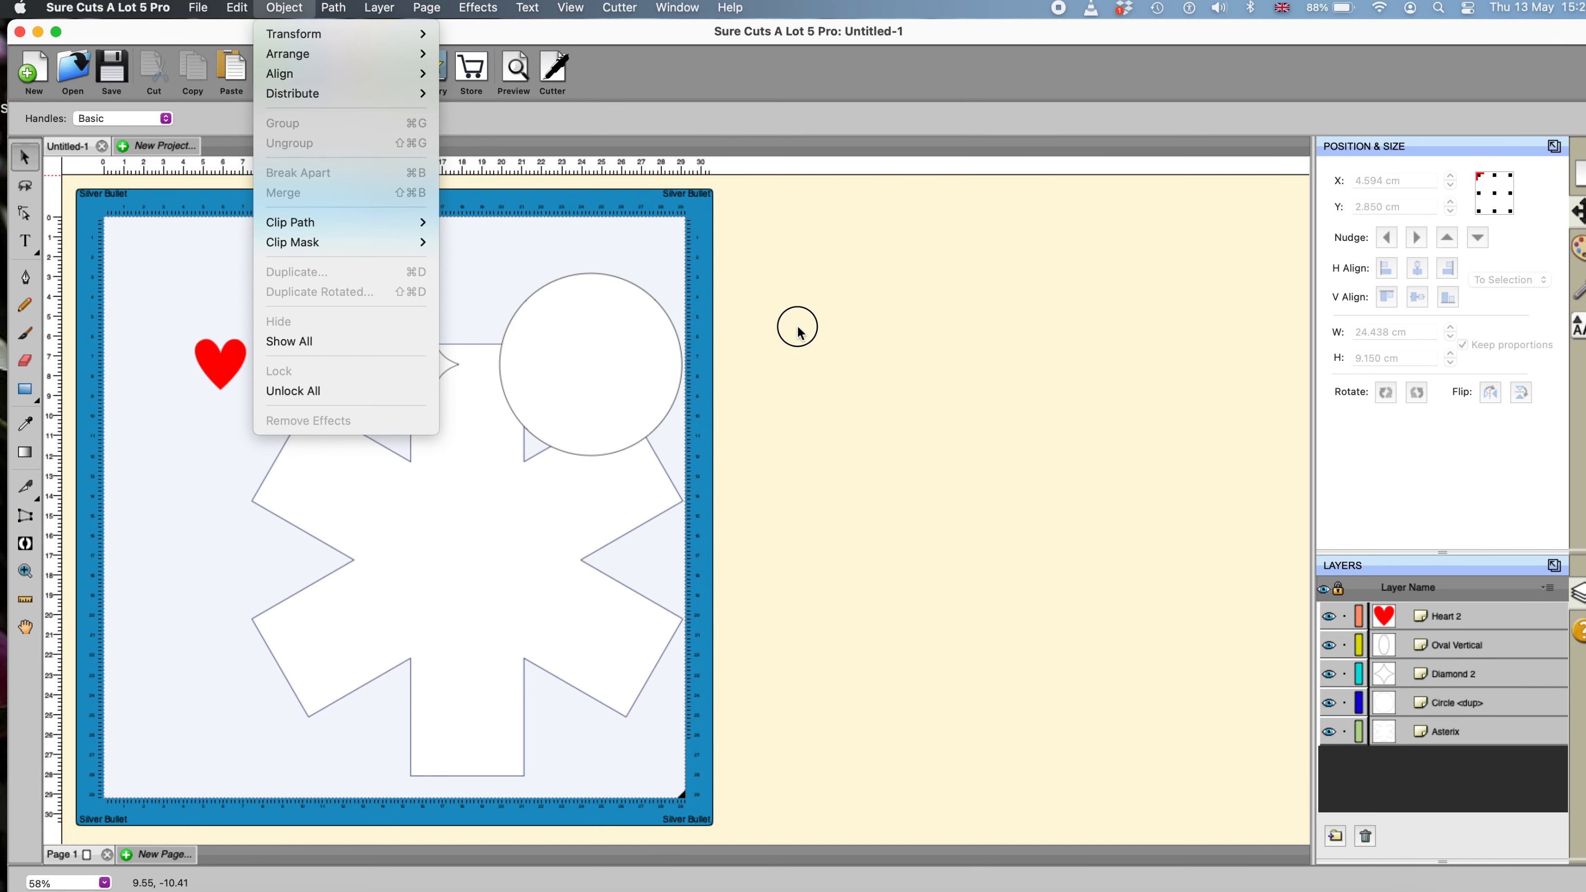
left_click_drag(139, 249, 889, 571)
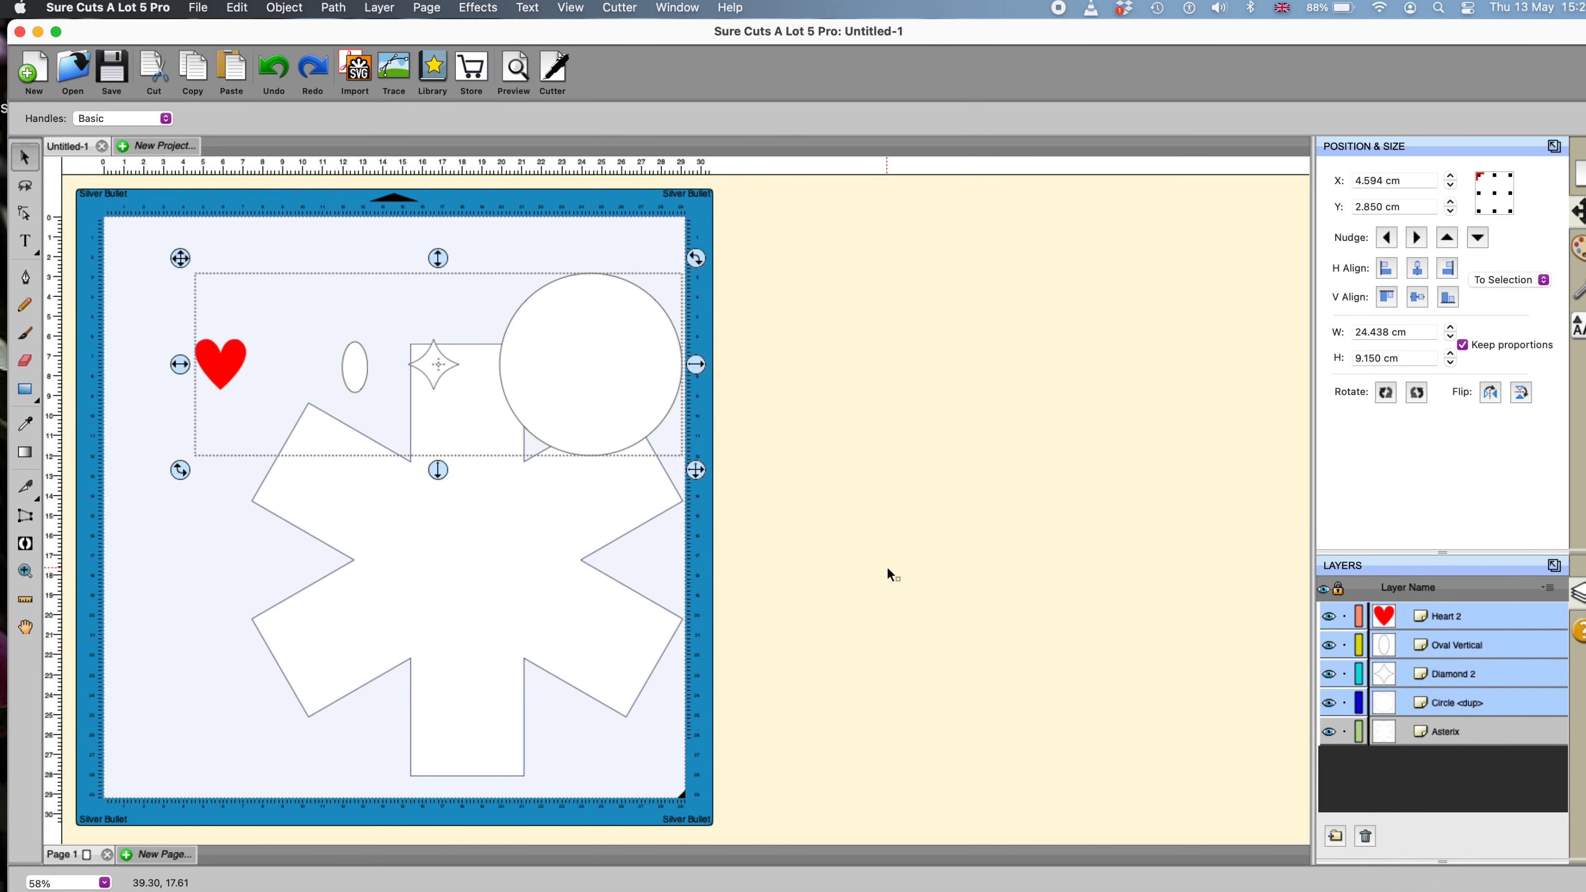
left_click(285, 9)
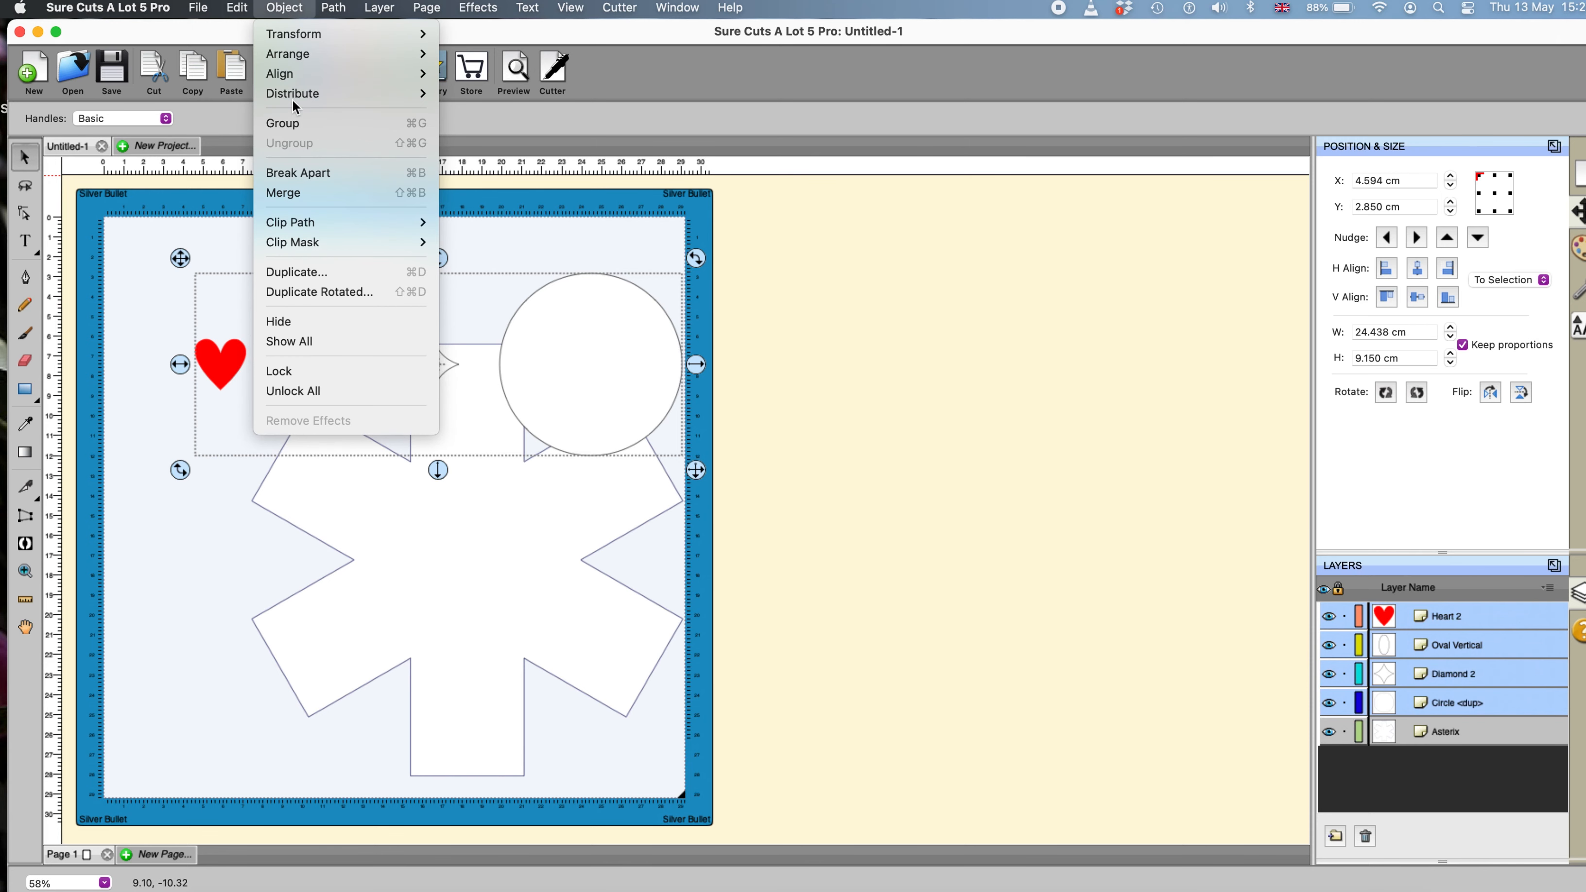
mouse_move(292, 94)
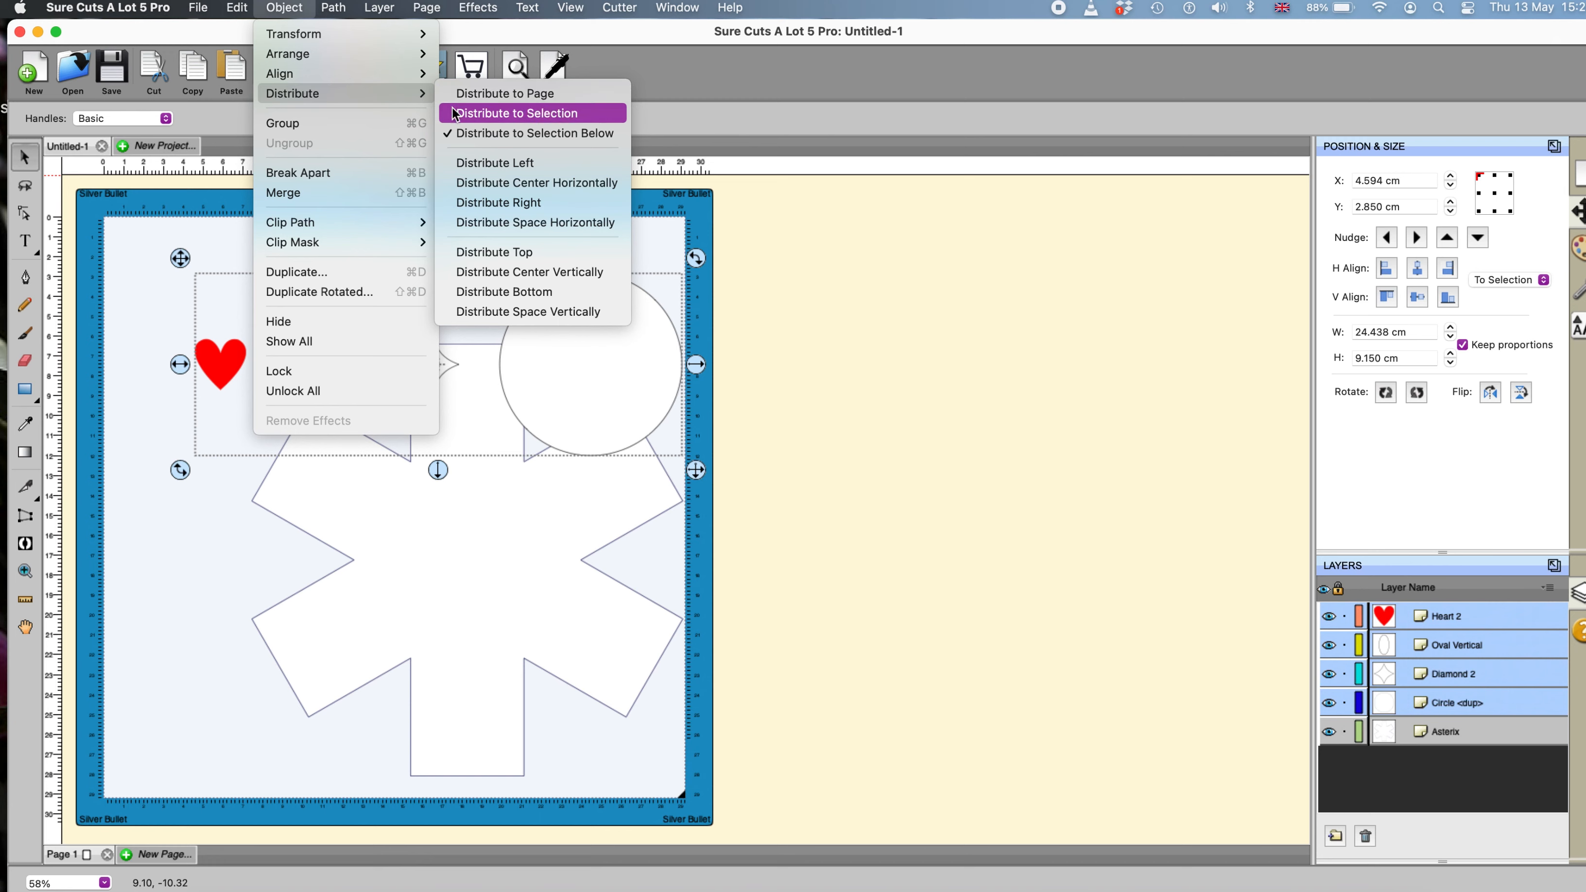
left_click(861, 403)
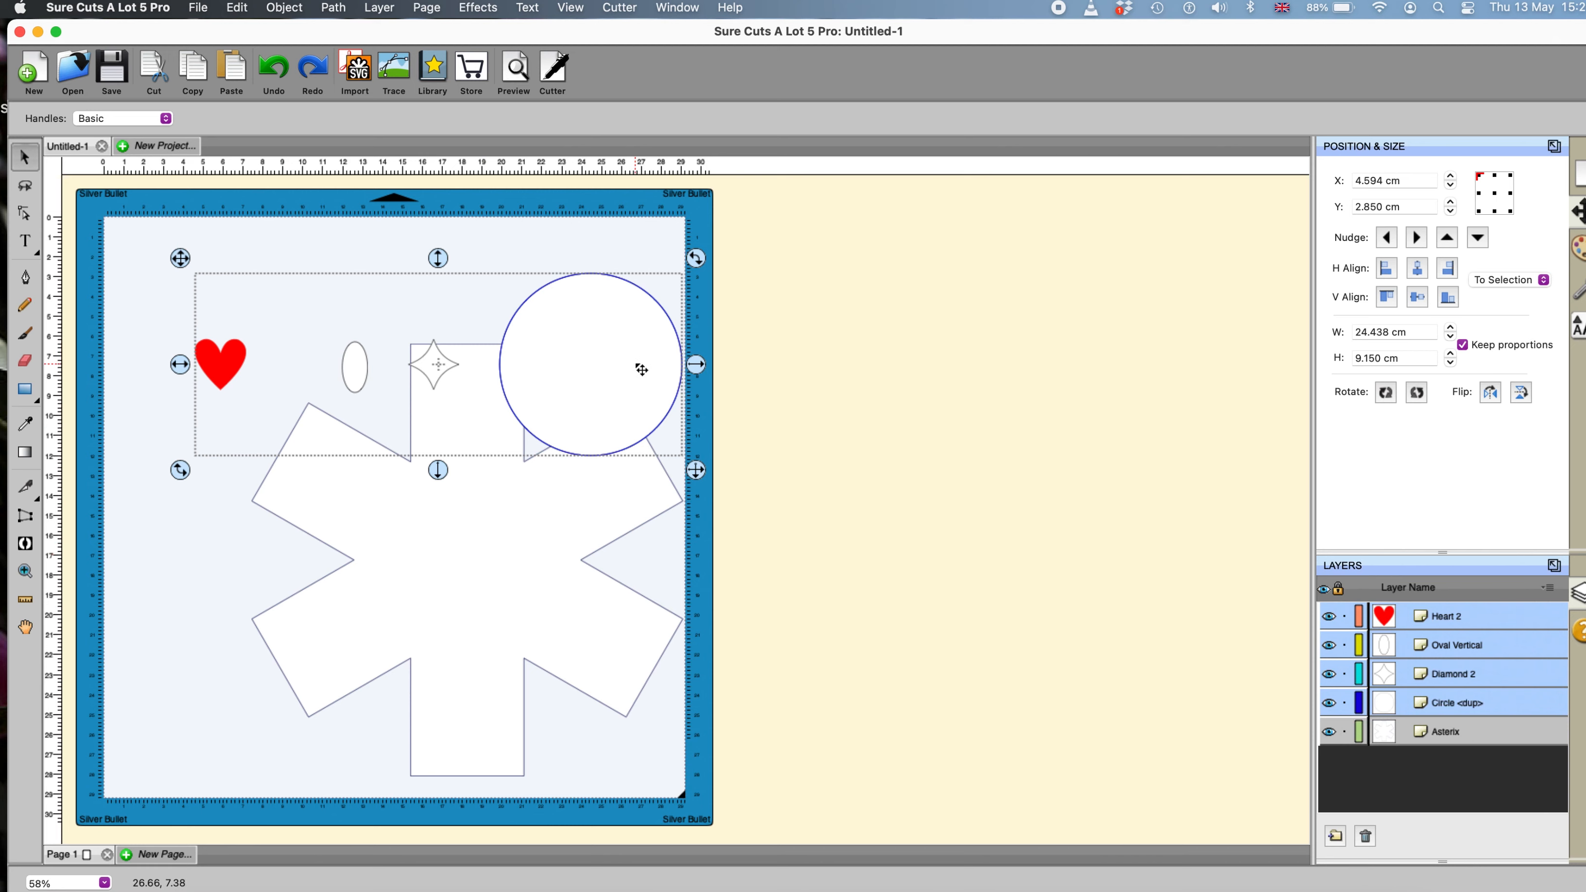
left_click(288, 8)
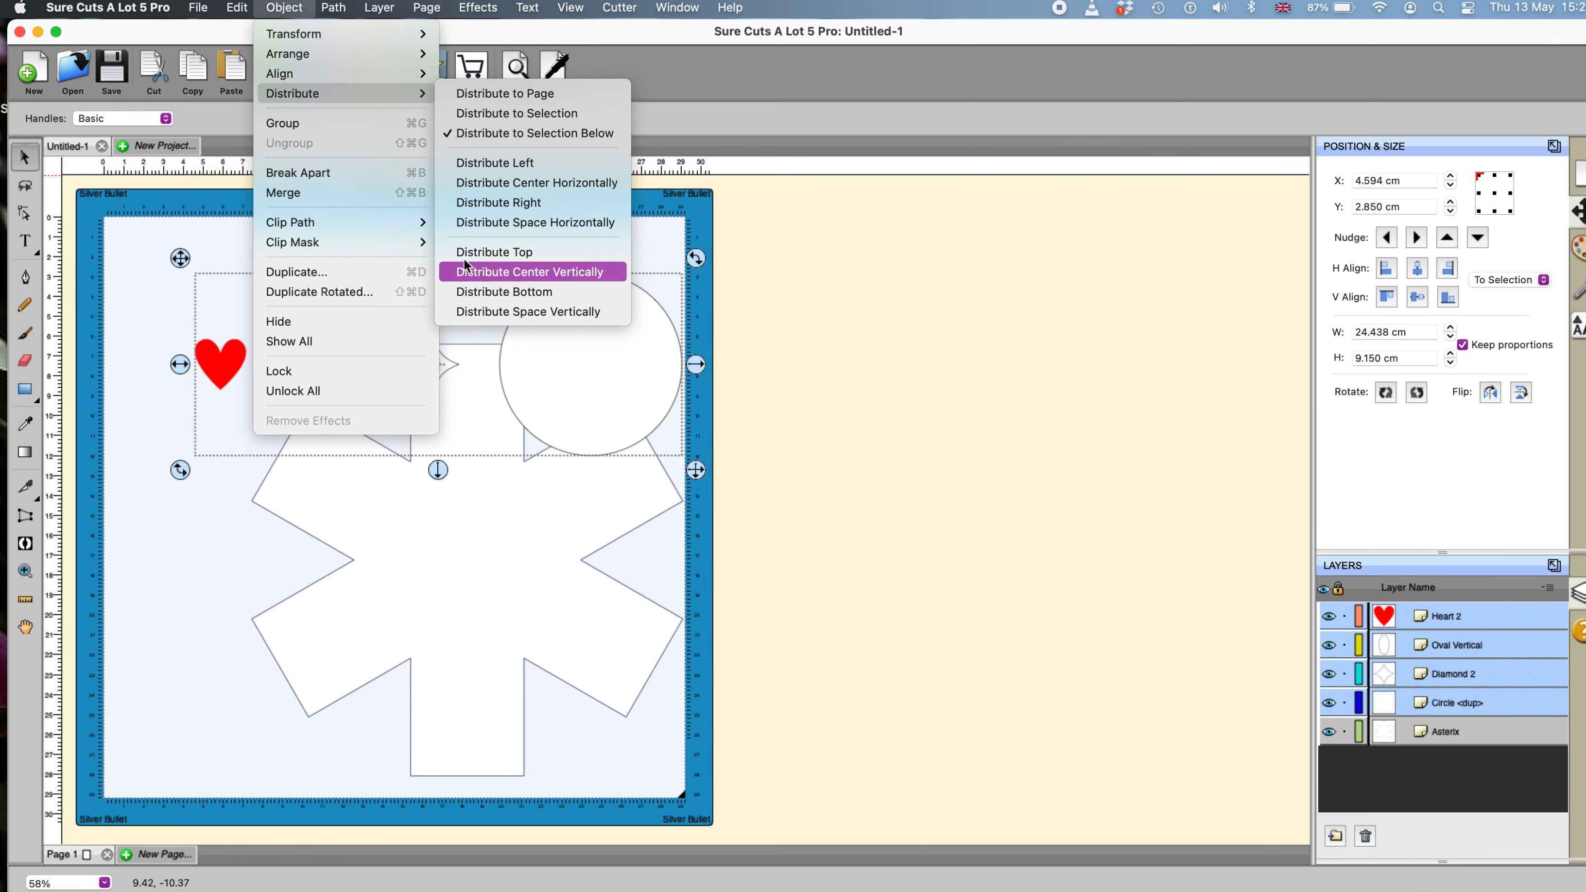
left_click(588, 273)
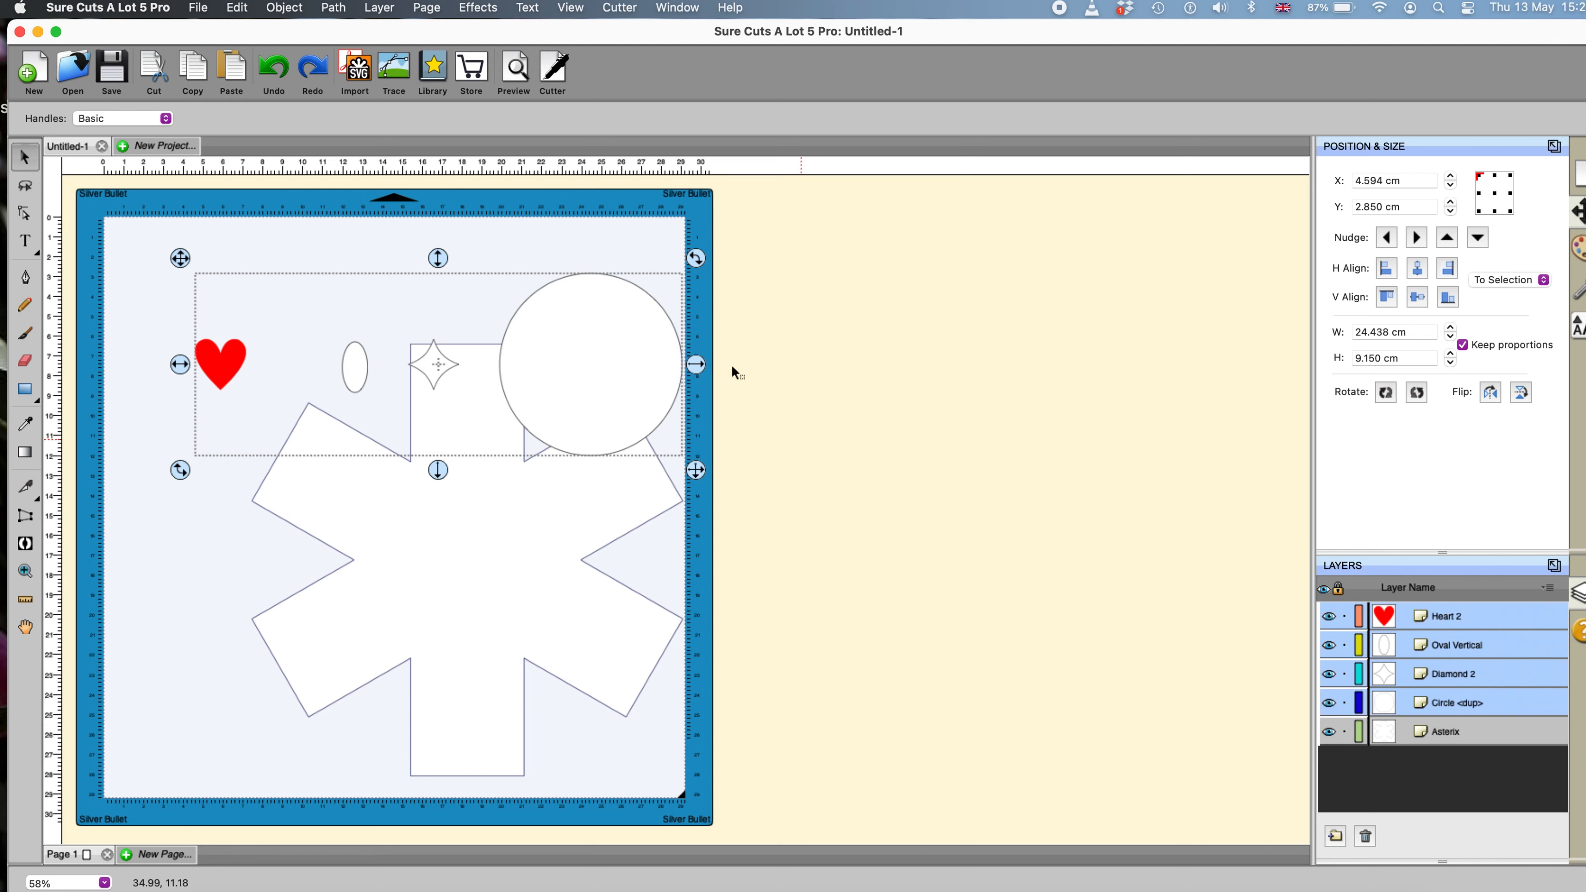
Try to distribute the heart, oval, diamond and circle by their left edges relative to the selection below
left_click(293, 9)
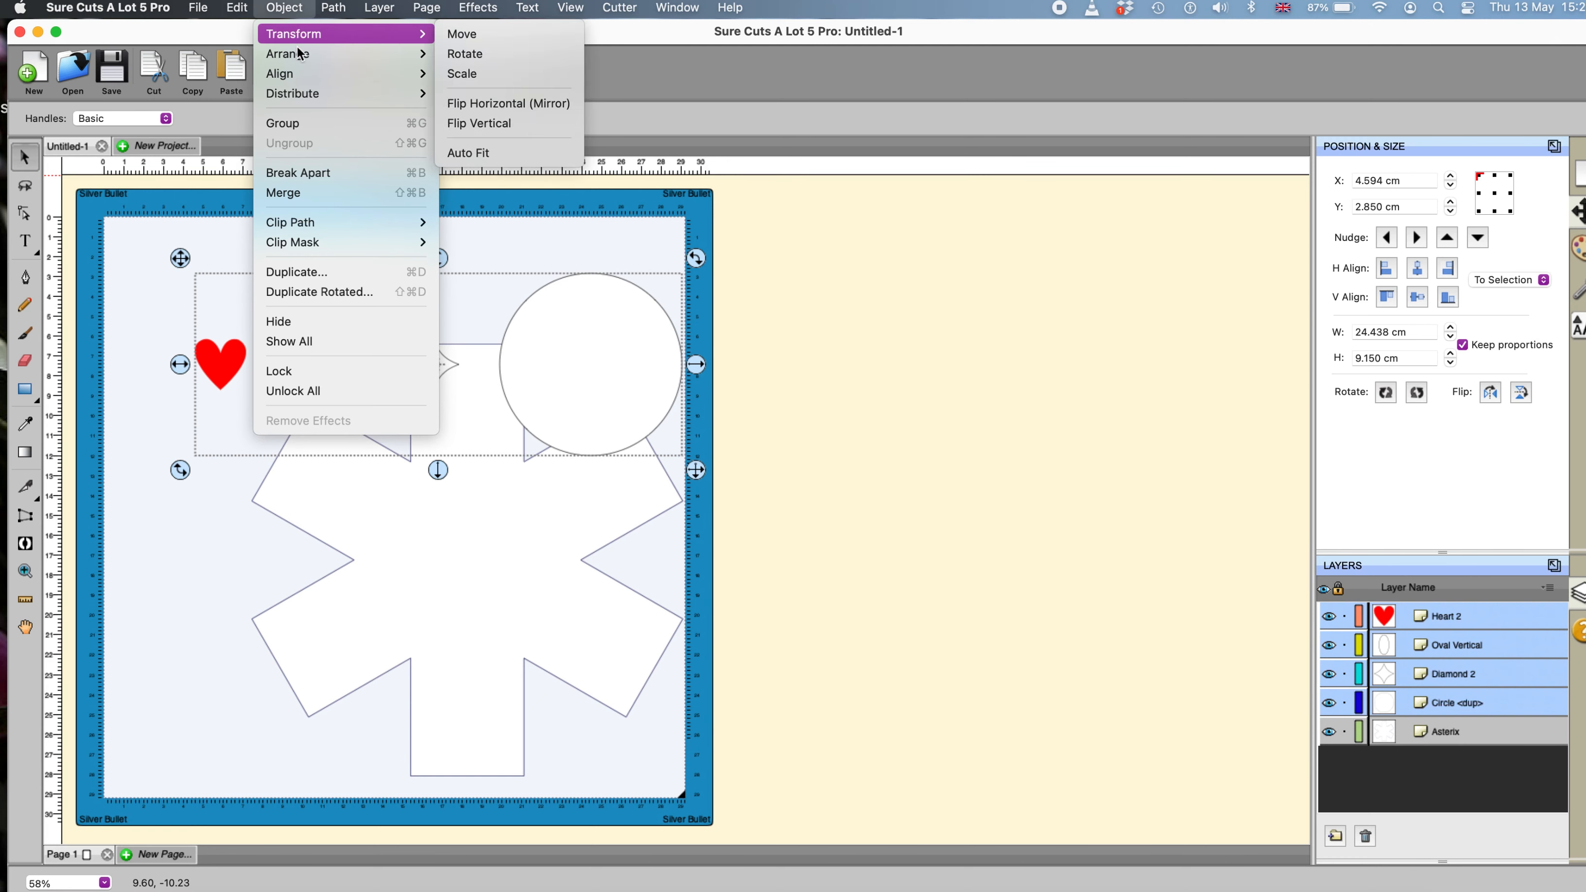
mouse_move(298, 94)
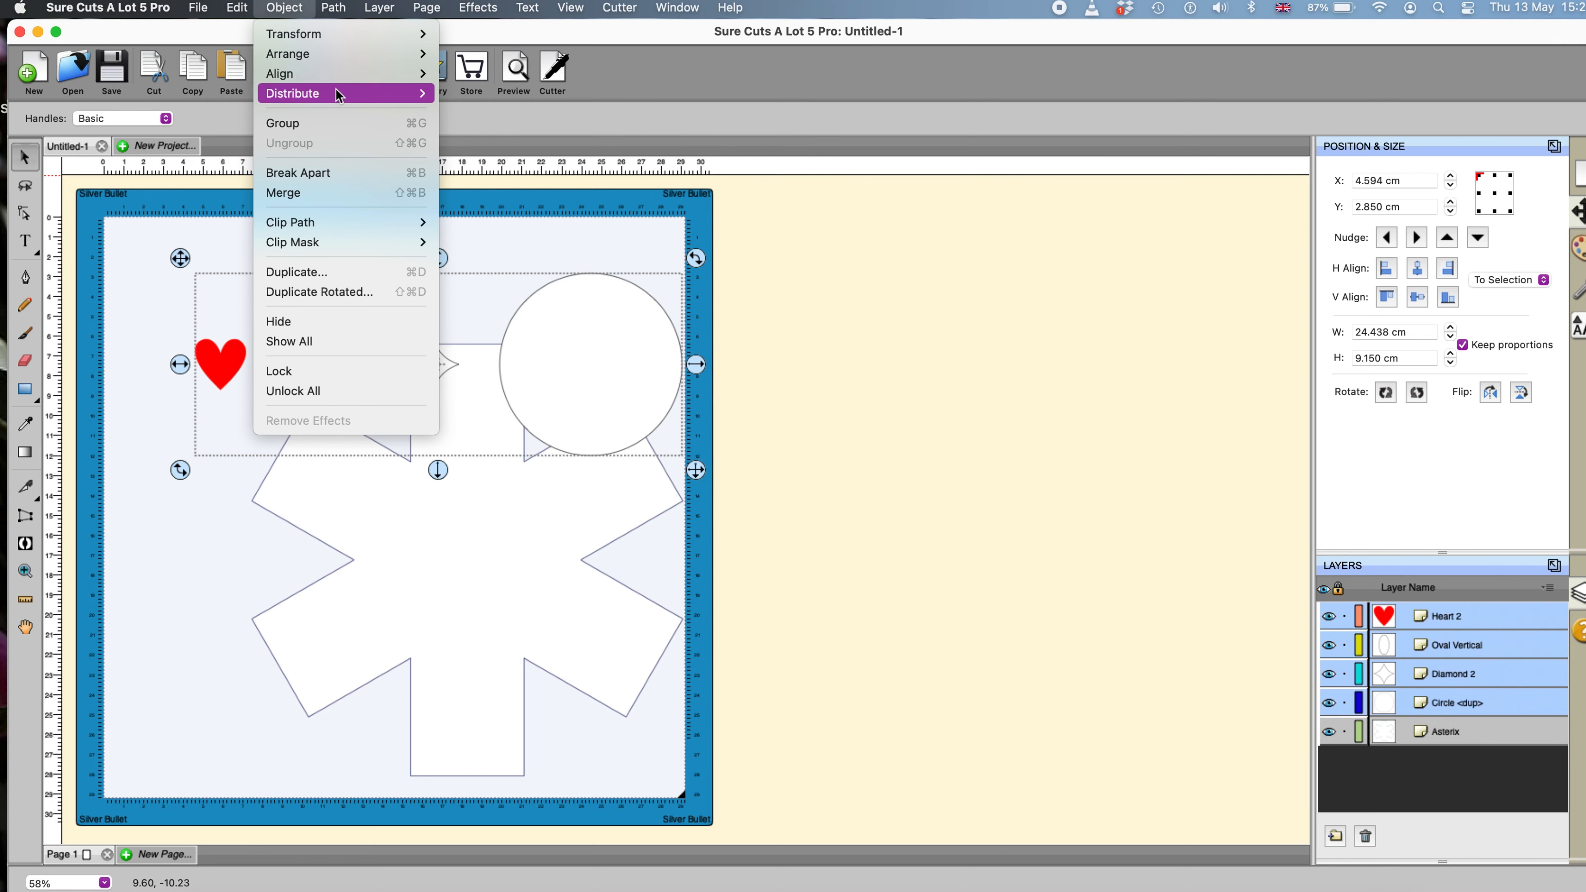
mouse_move(342, 94)
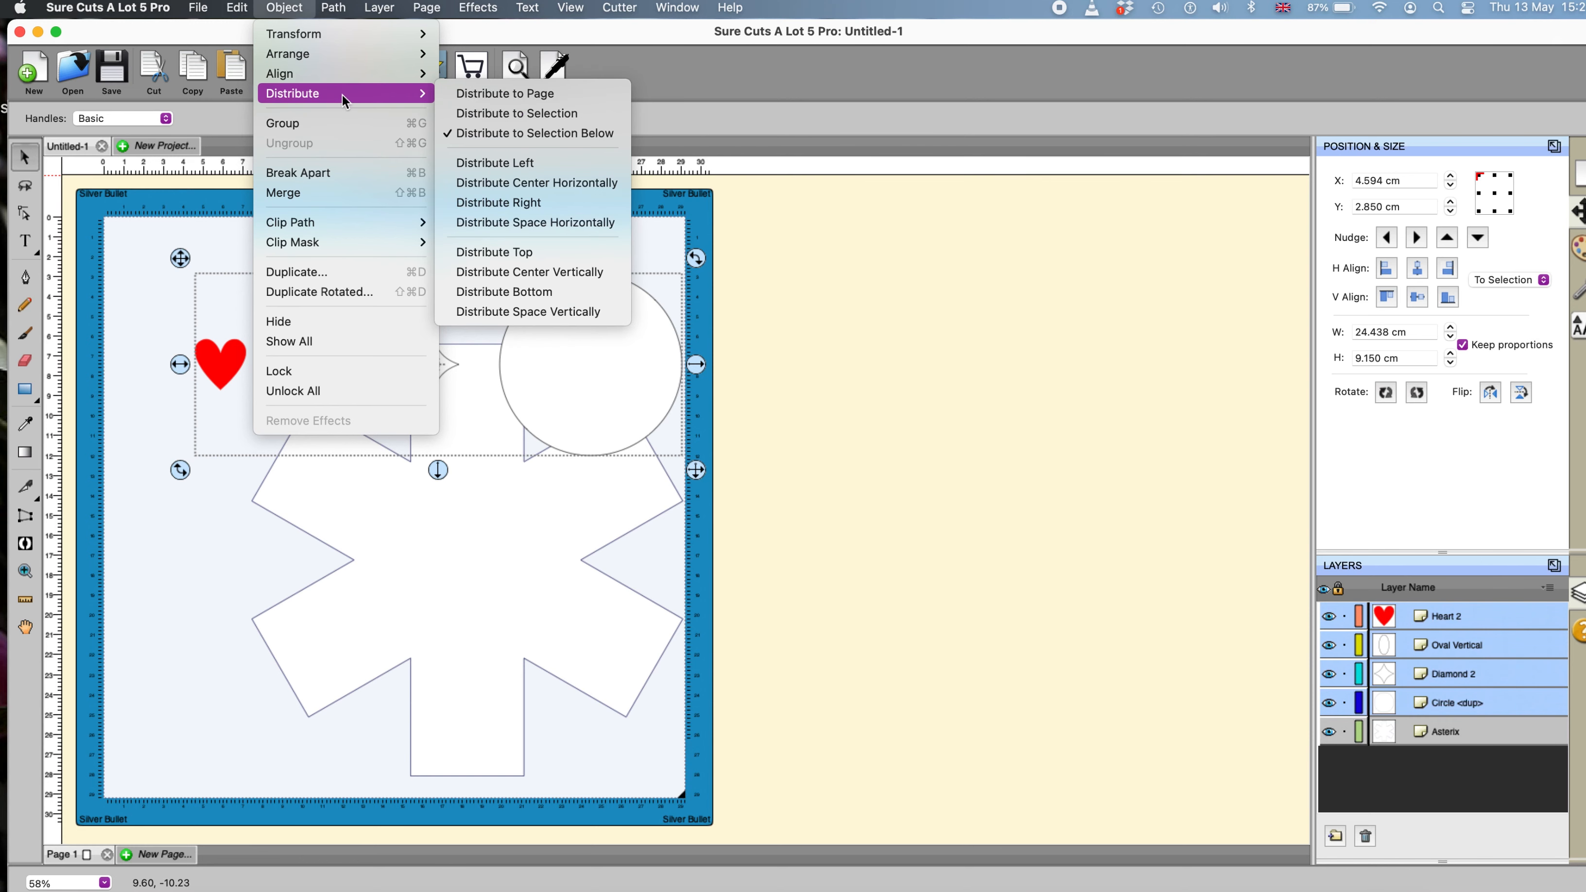
left_click(487, 161)
Select all five shapes, including the asterisk, and distribute them by their left edges relative to the selection below
left_click_drag(138, 245, 833, 837)
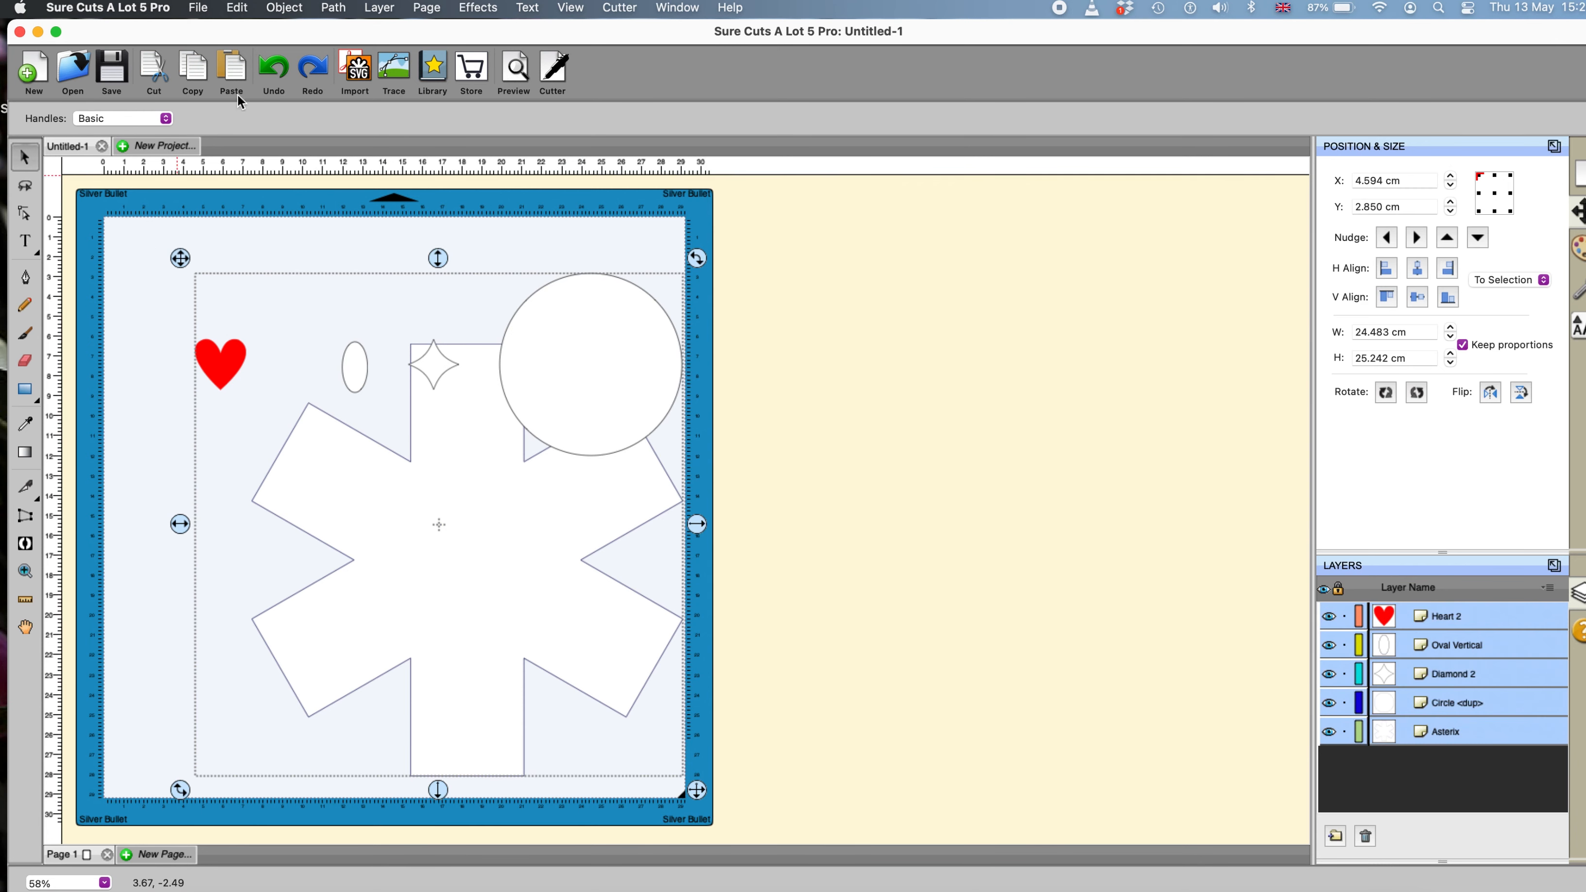
left_click(283, 9)
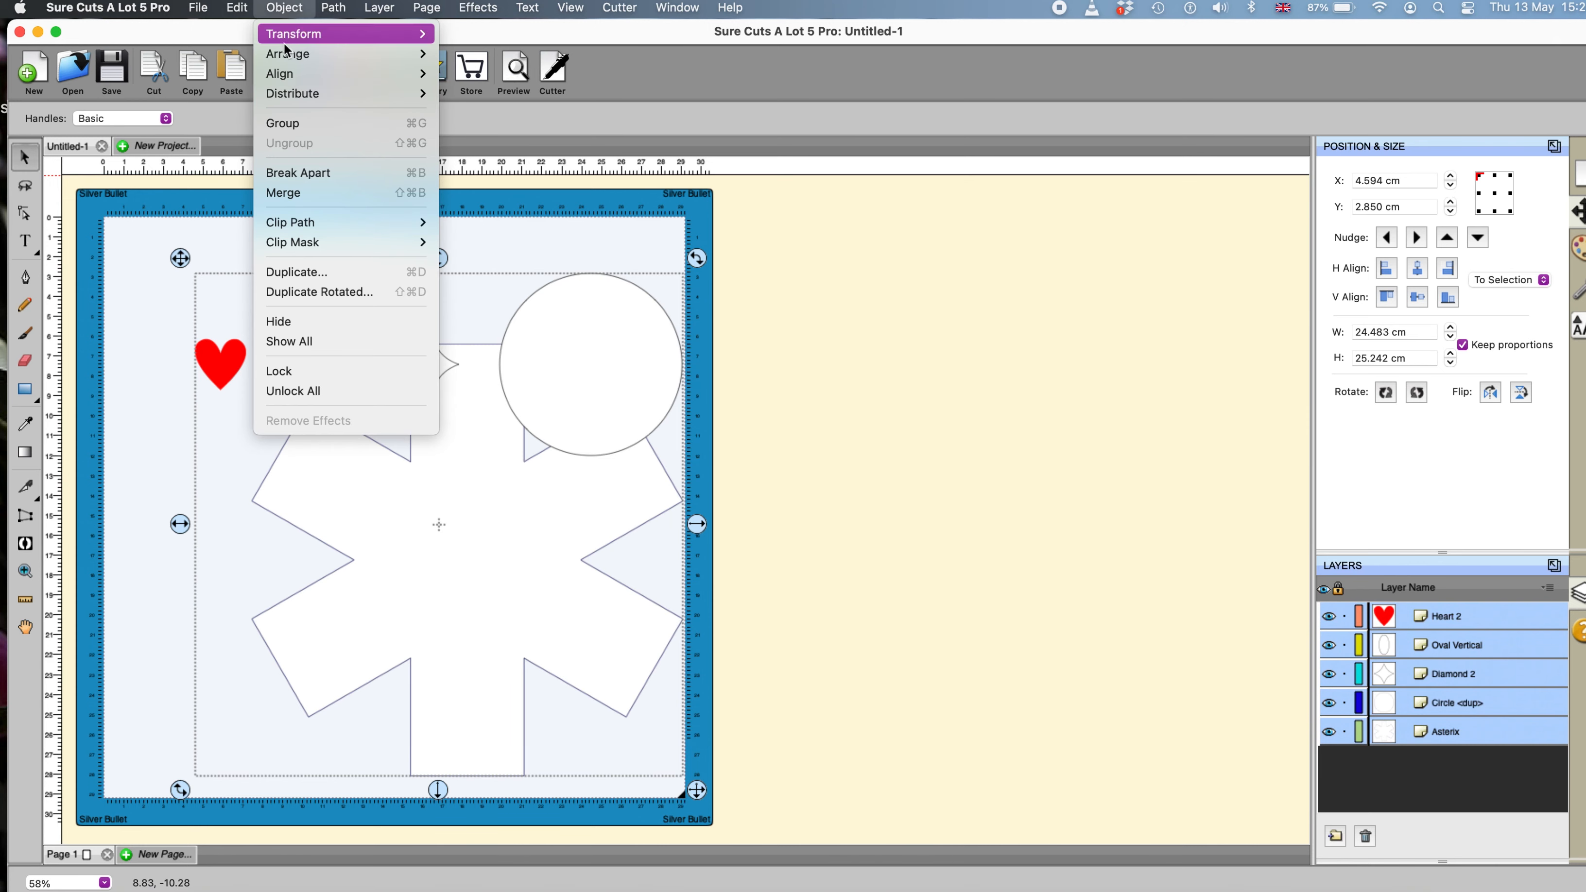
mouse_move(286, 94)
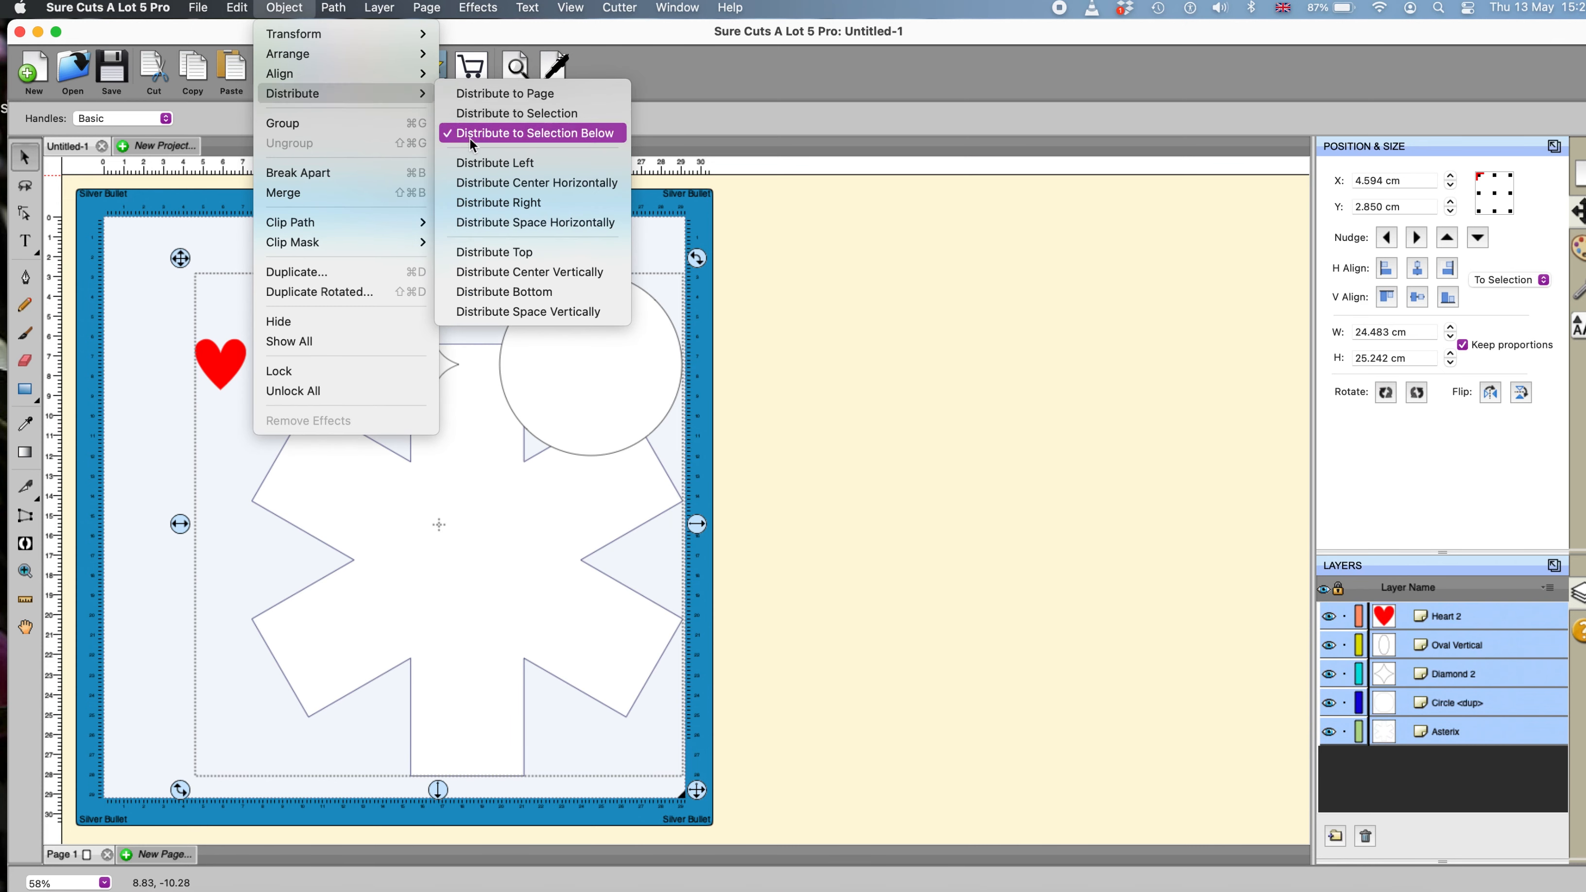
left_click(473, 164)
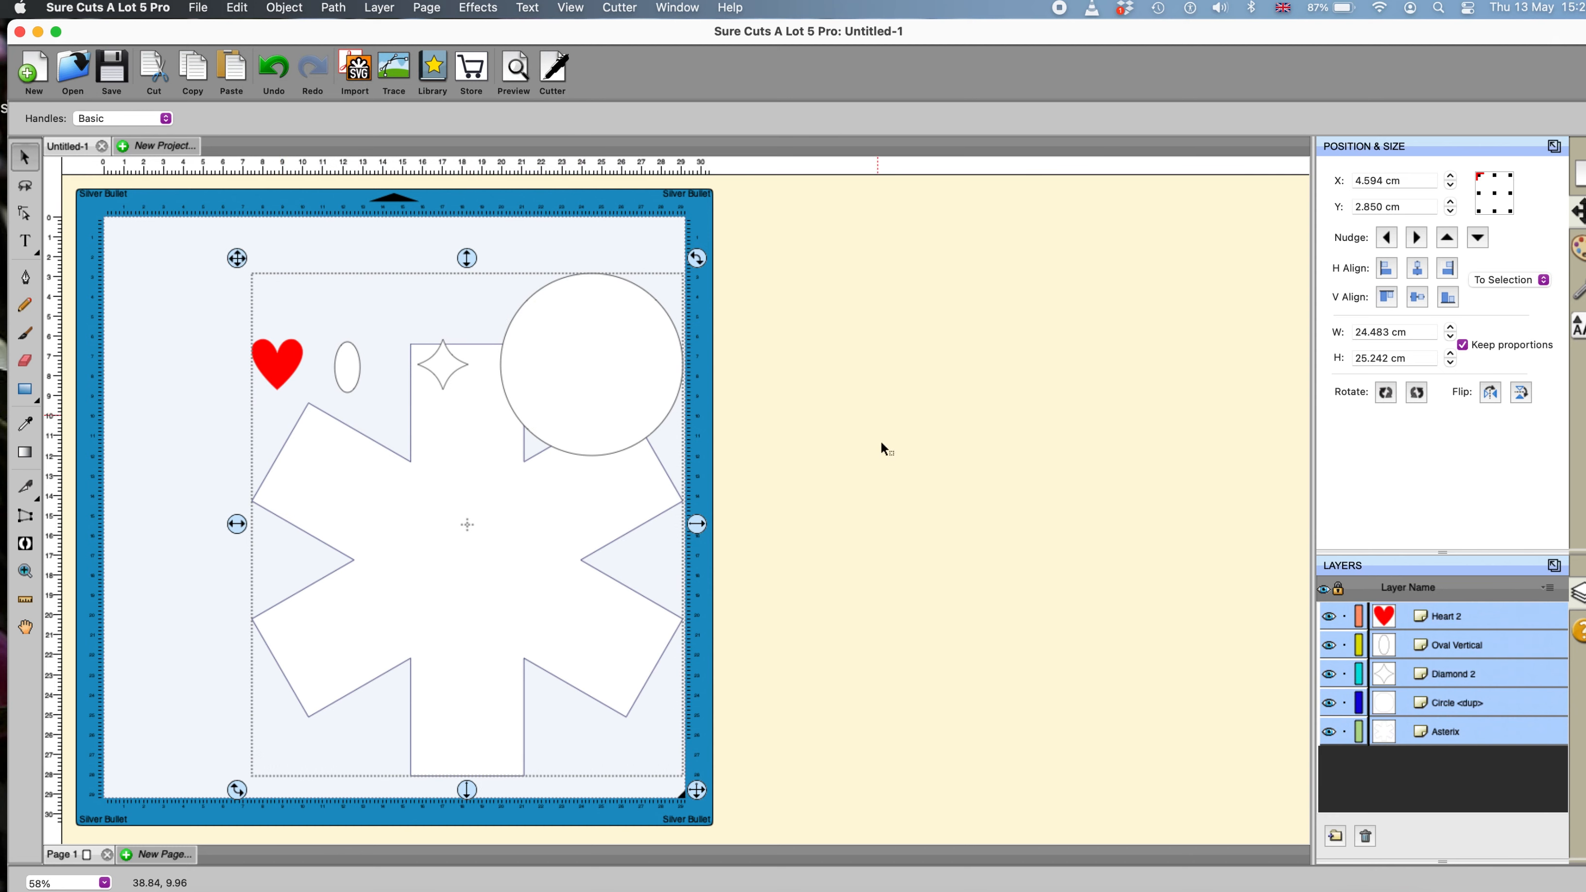
Check the positions of the heart, oval and asterisk by selecting them one at a time
left_click(865, 480)
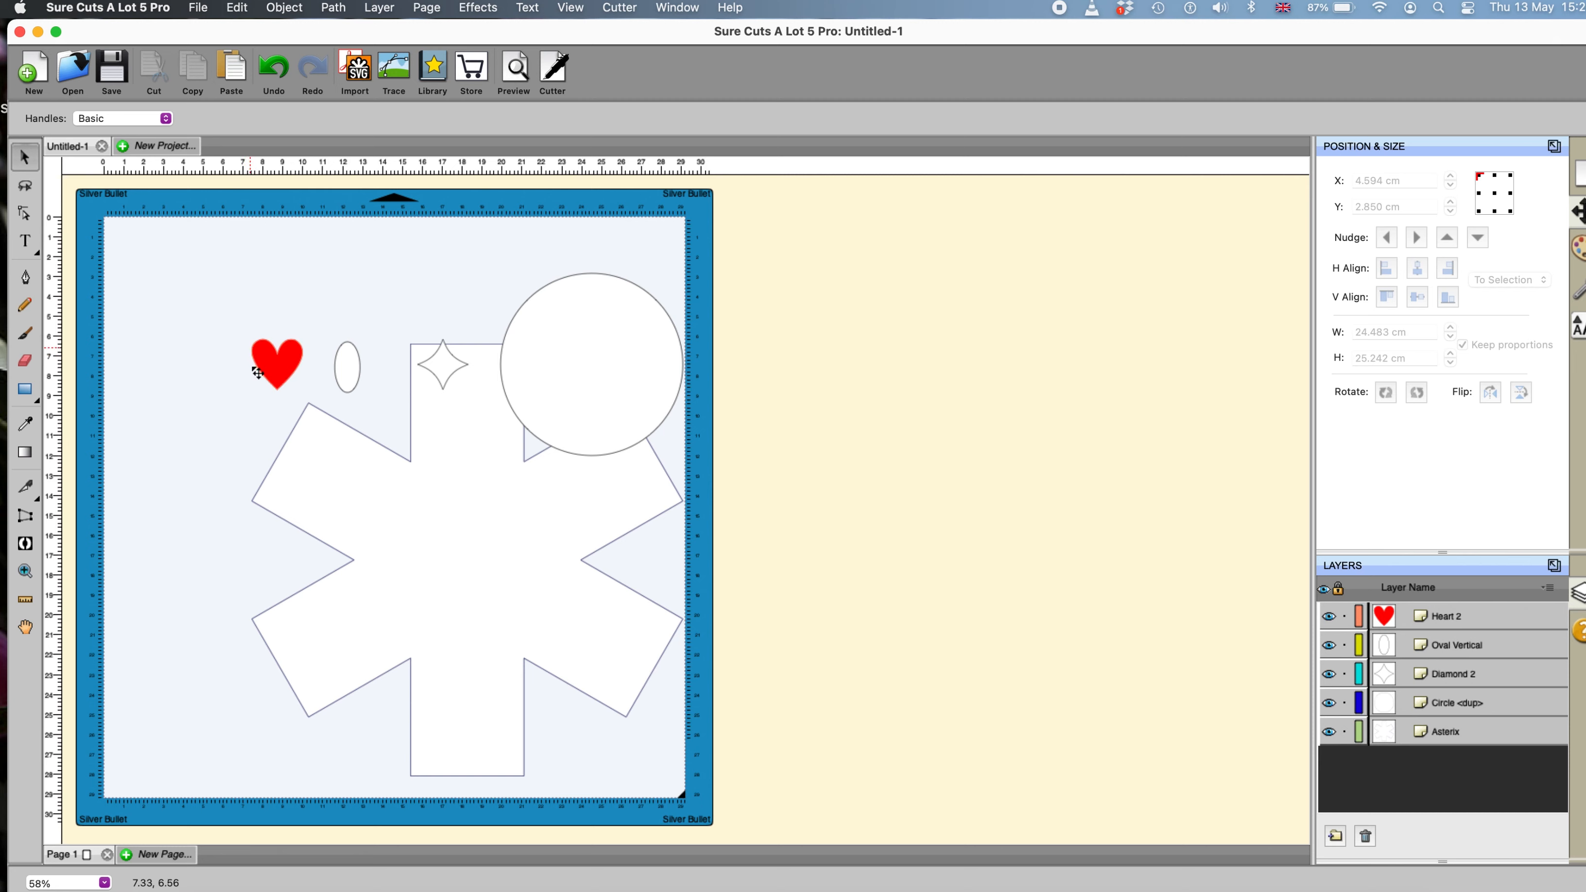
left_click(270, 364)
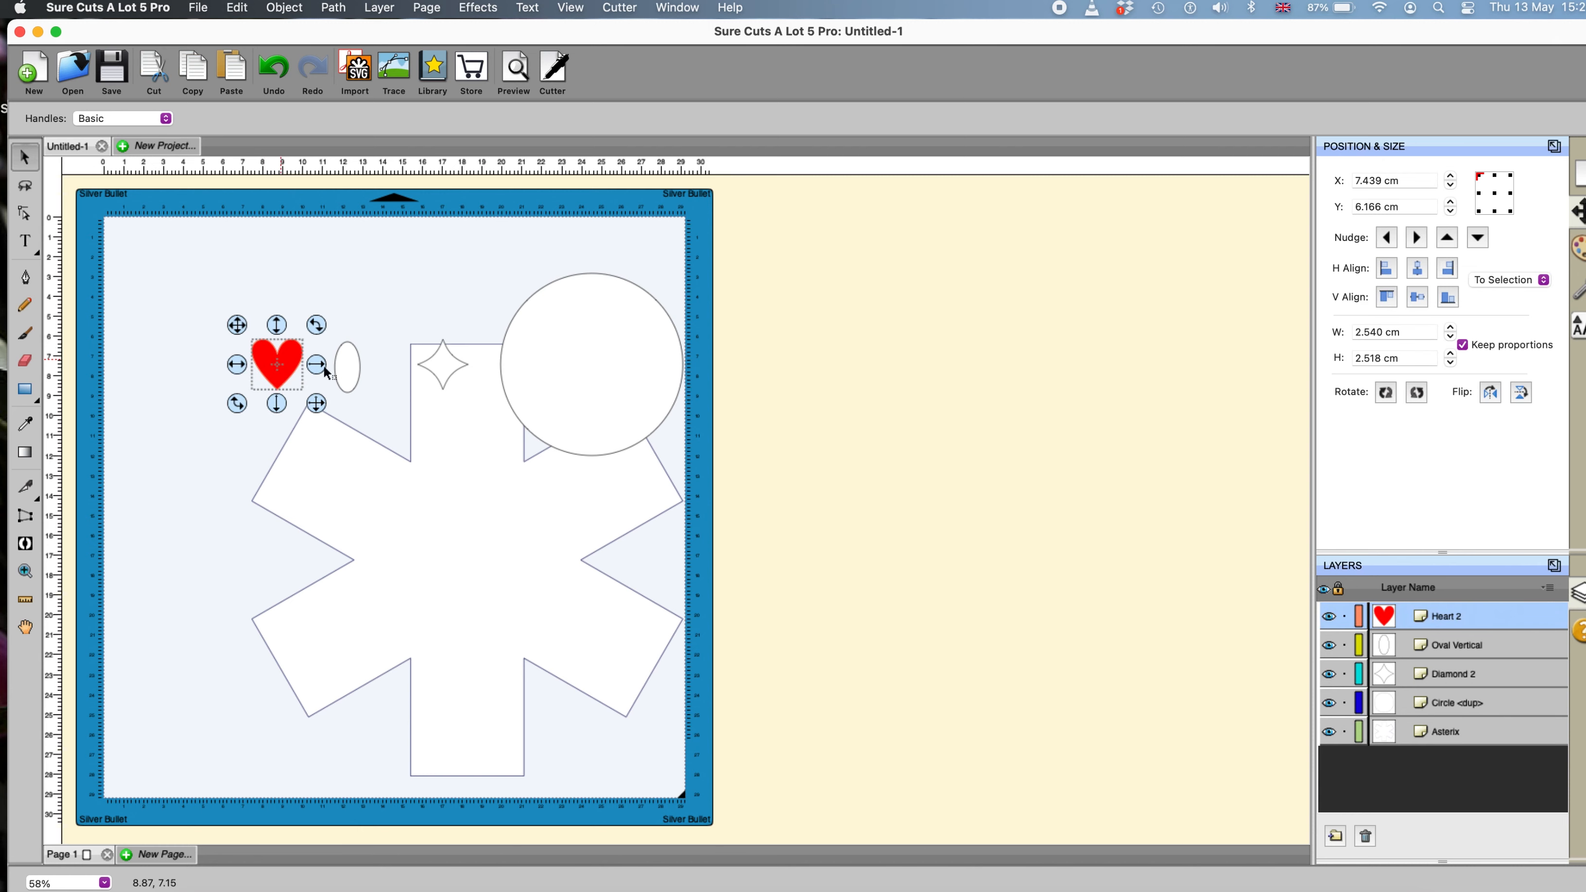
left_click(348, 368)
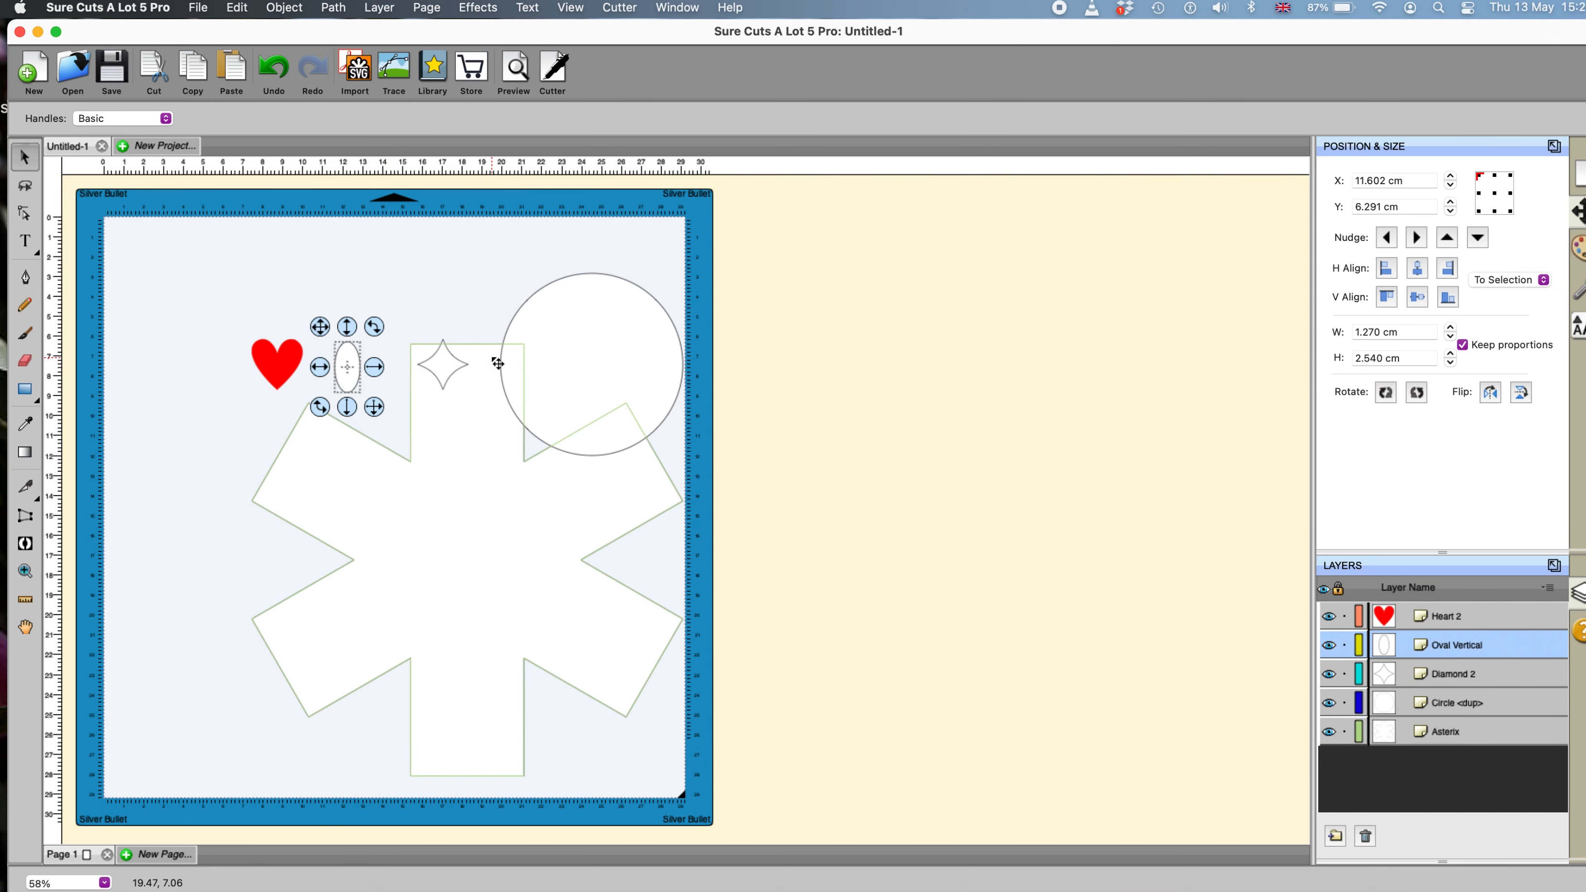
left_click(257, 362)
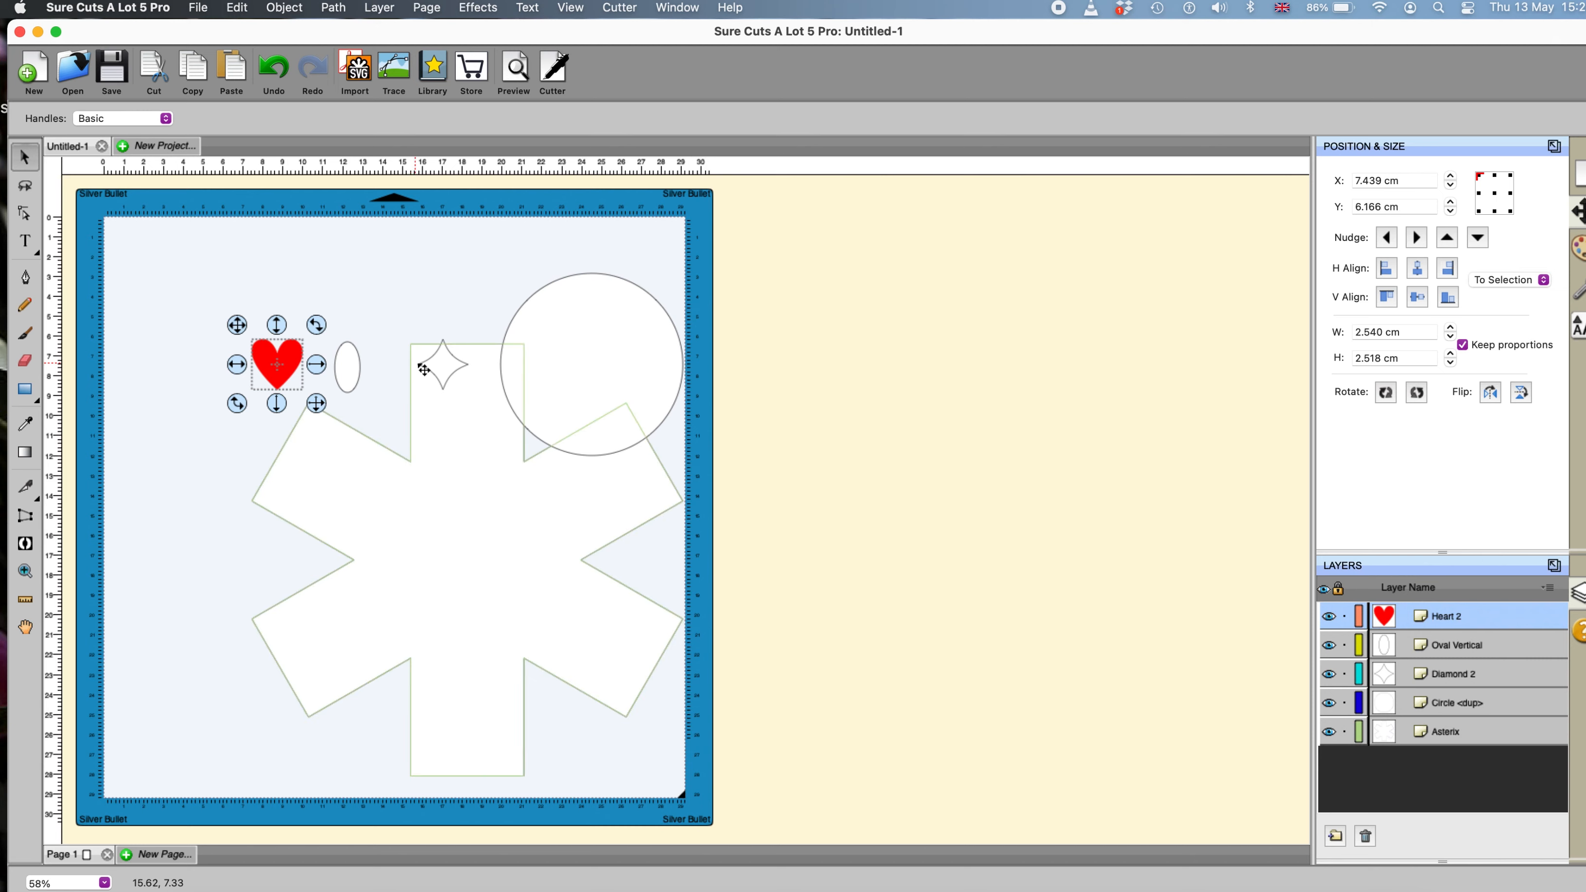
left_click(437, 368)
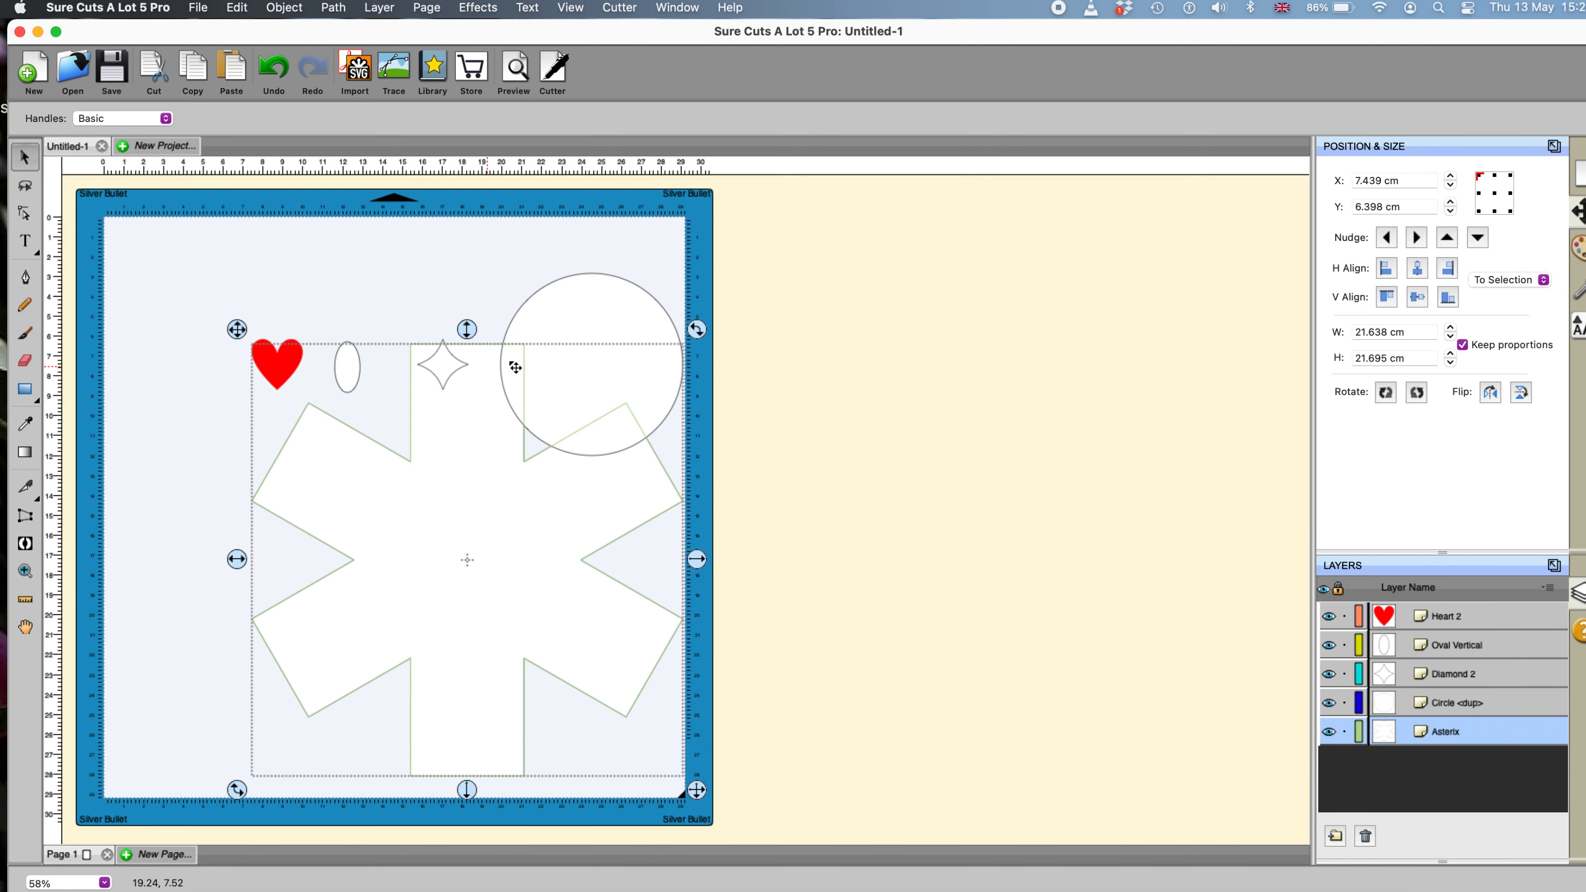
left_click(849, 365)
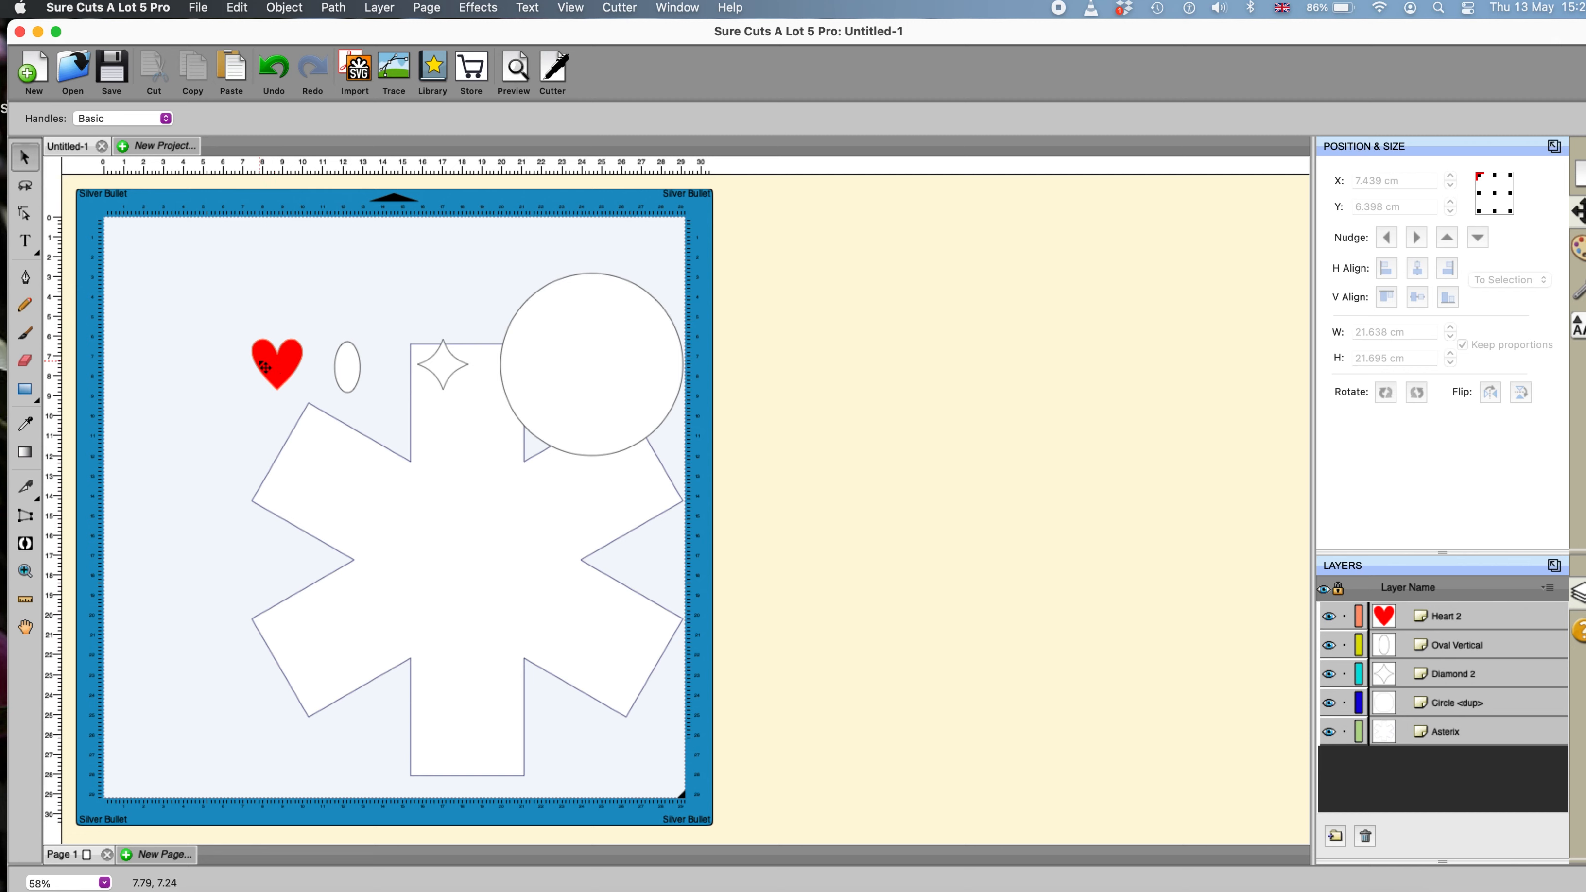
Select all five shapes and distribute their centers horizontally relative to the selection below
key("super+a")
left_click(273, 9)
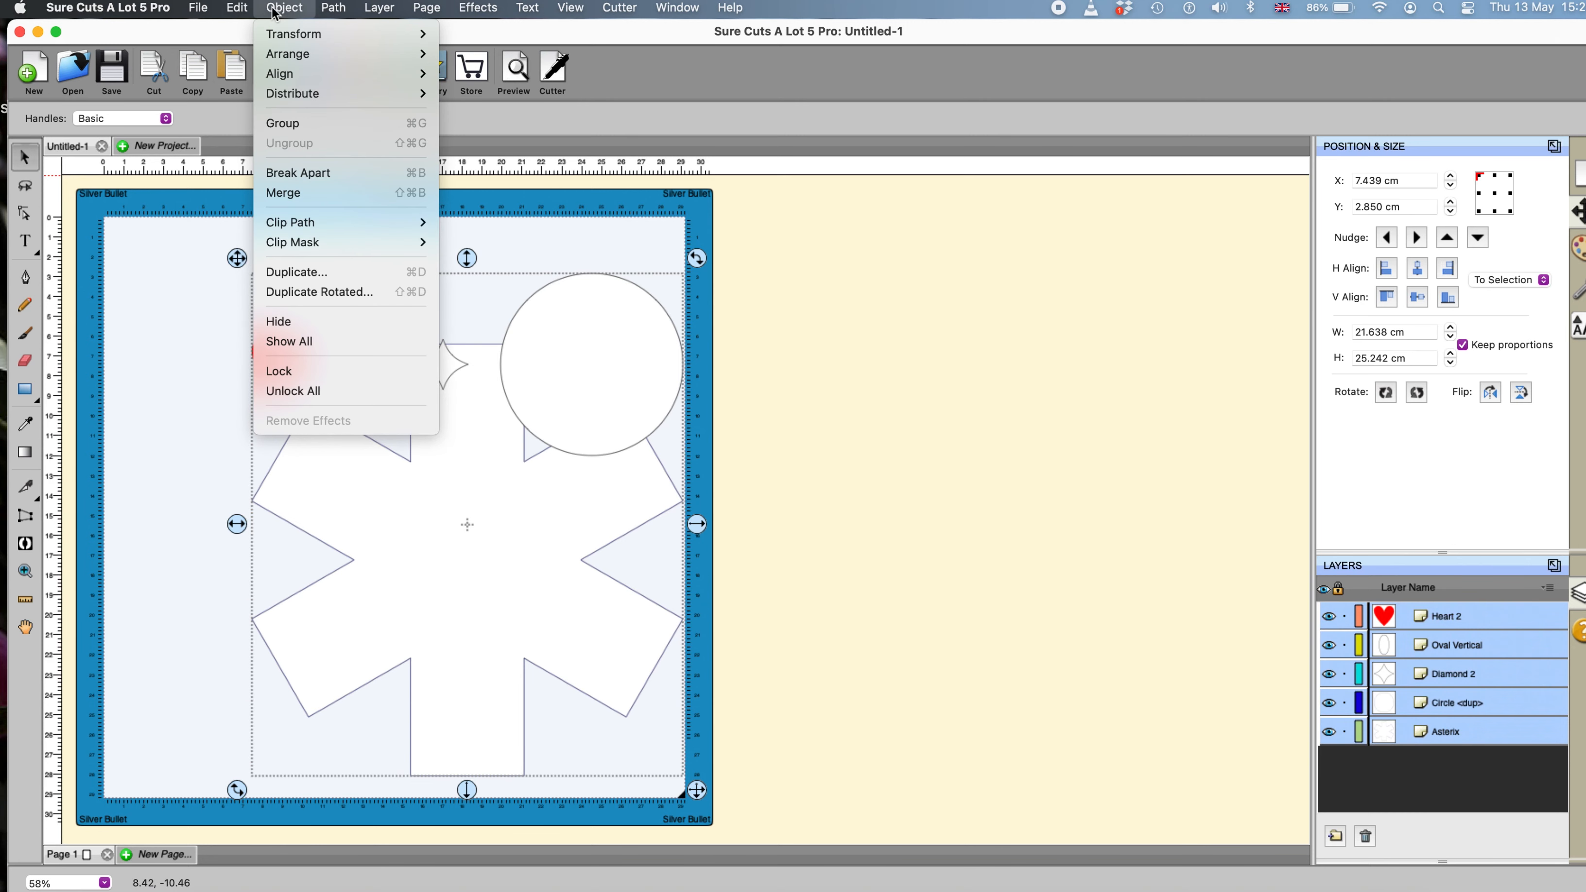
mouse_move(368, 94)
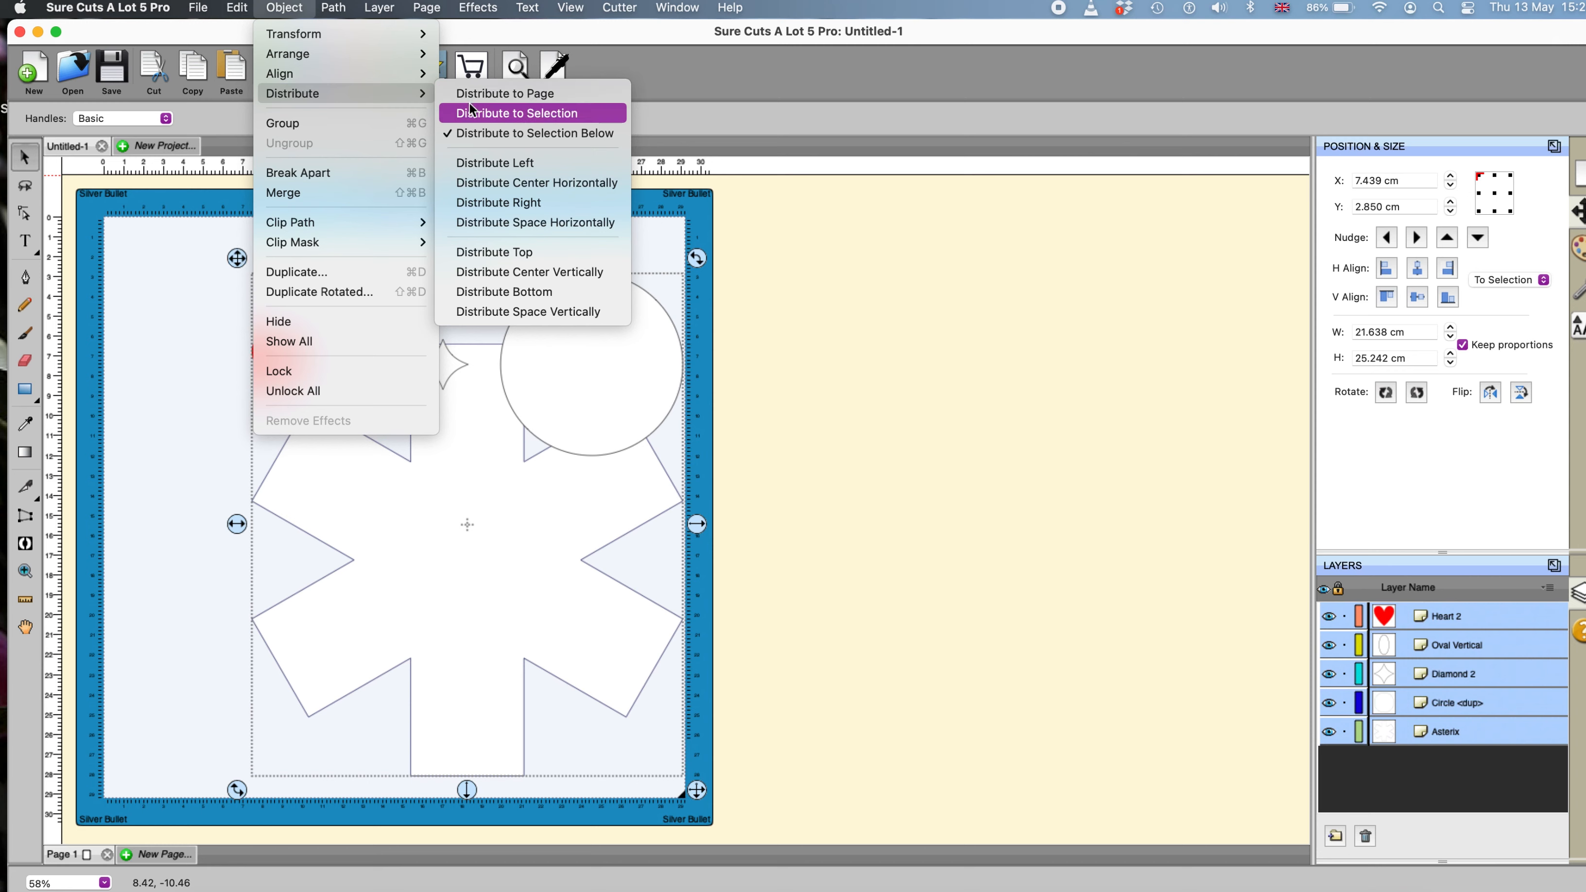
left_click(476, 182)
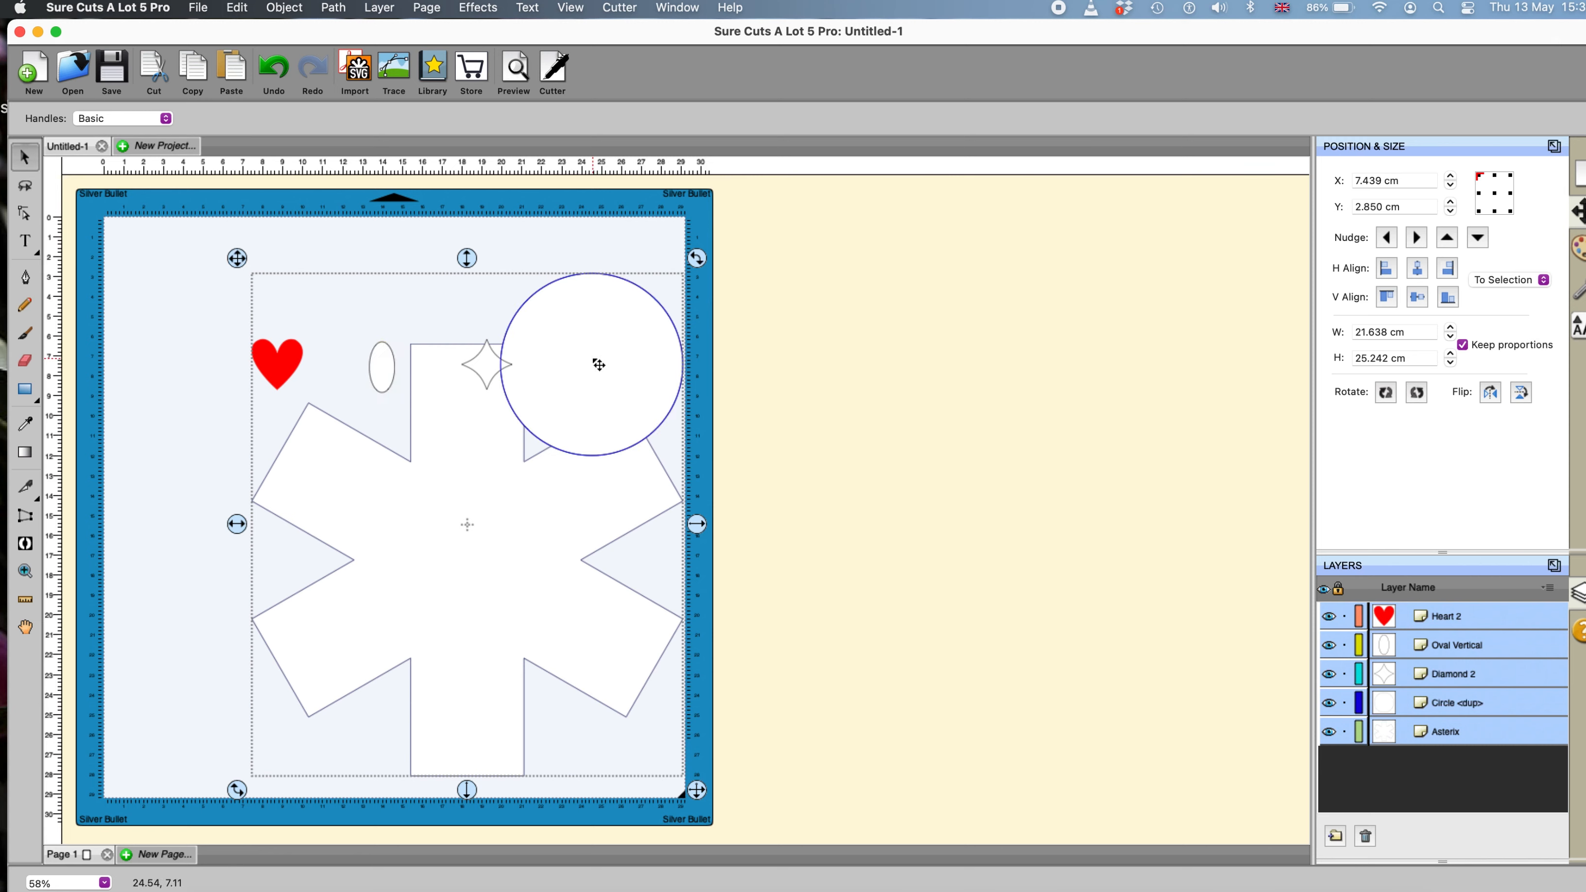
Distribute all five selected shapes by their right edges relative to the selection below
left_click(284, 7)
mouse_move(294, 95)
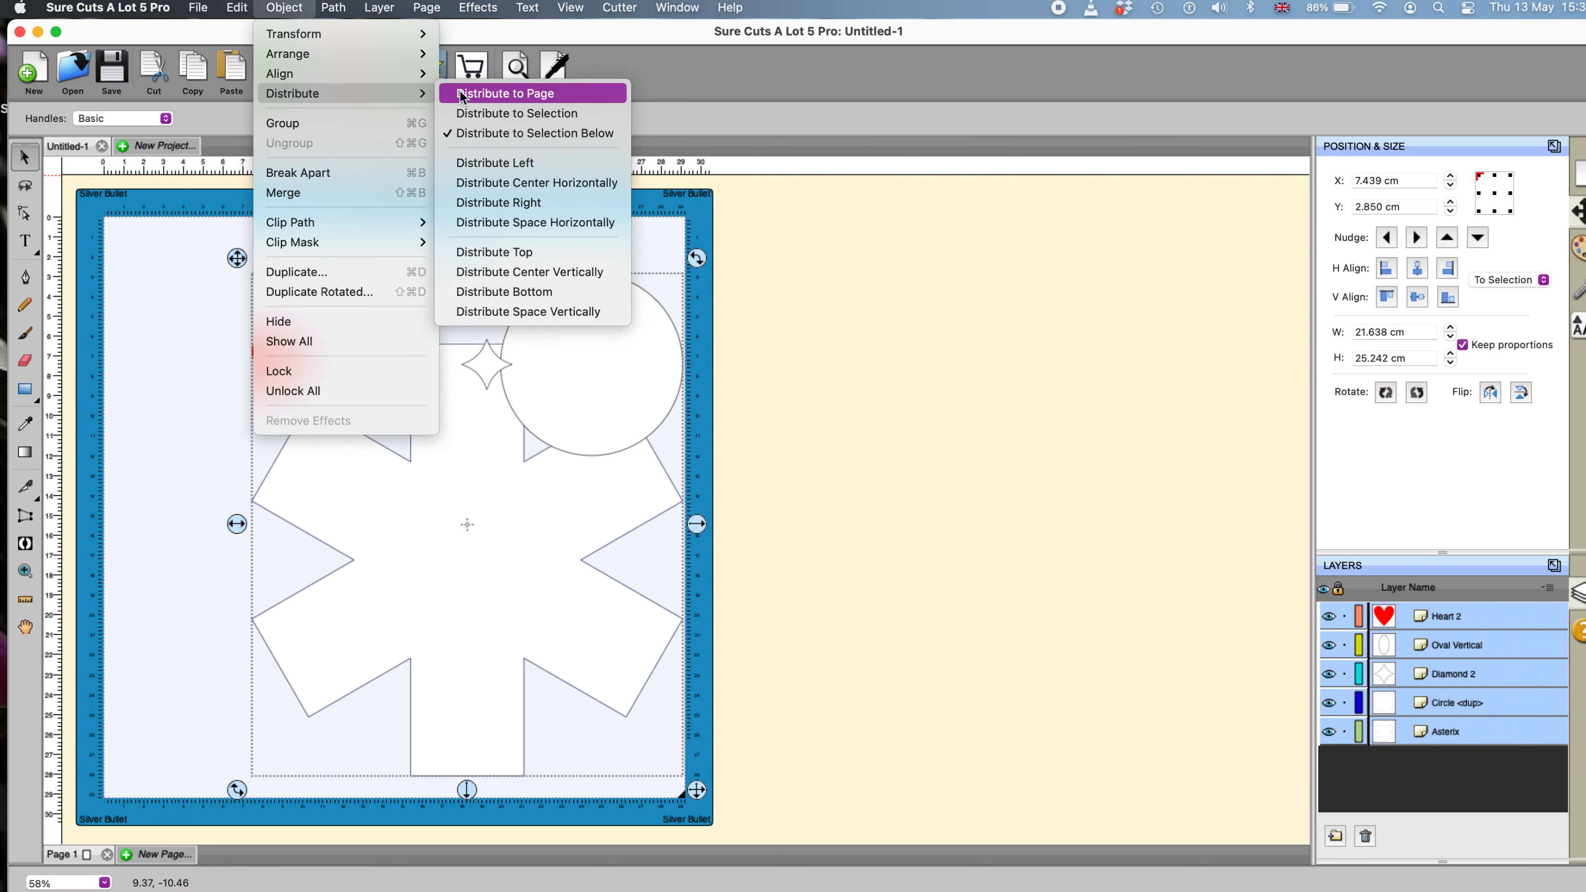
left_click(493, 202)
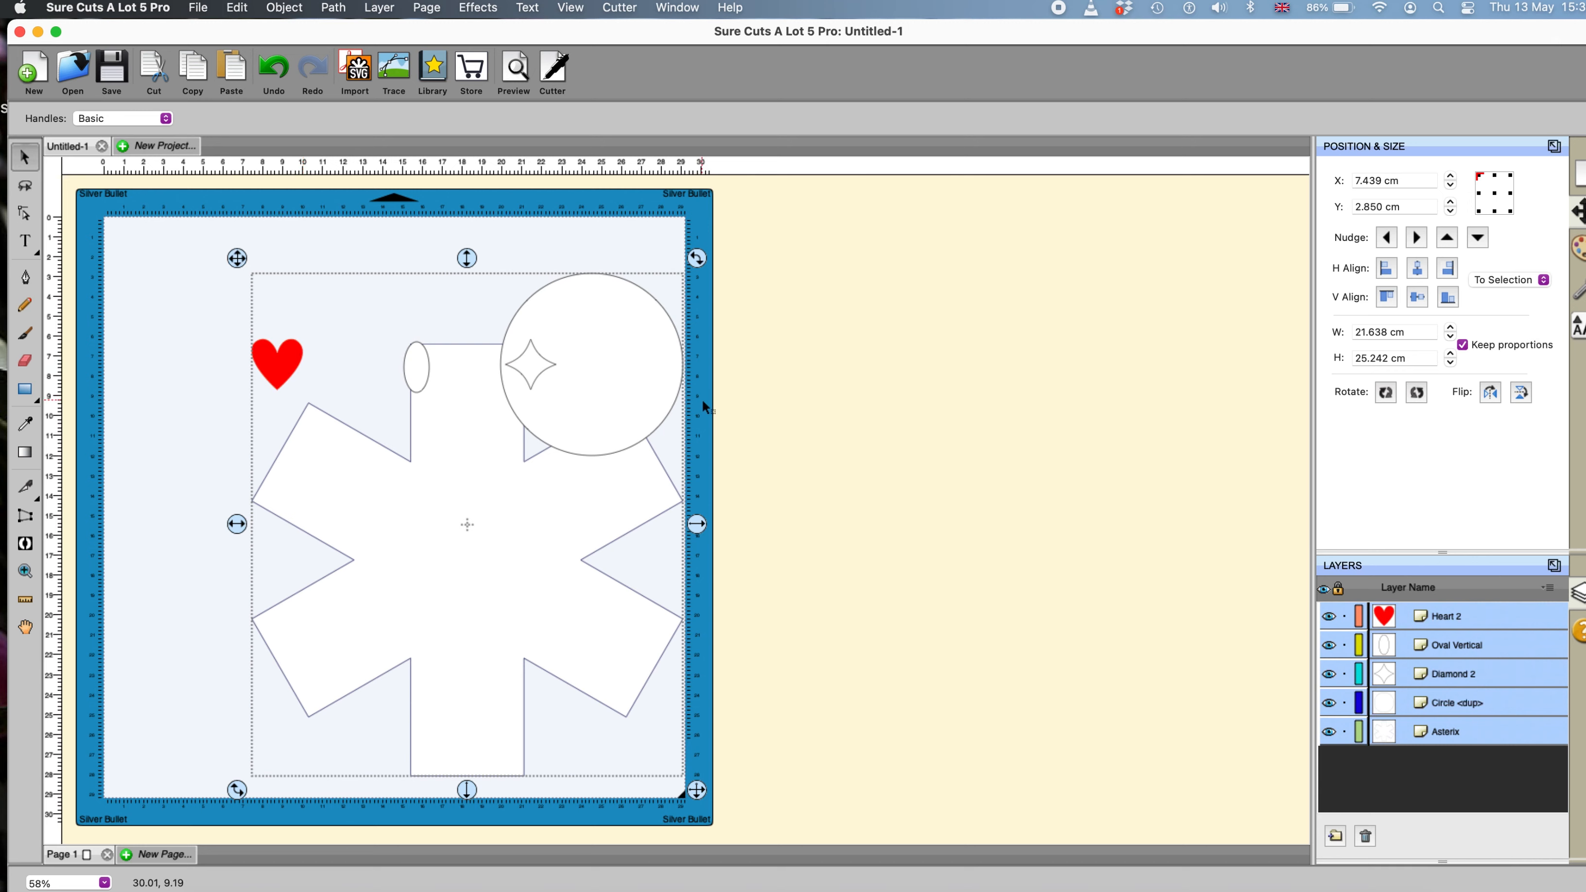
Try distributing the horizontal space between the five shapes, and undo both this and the right-edge distribution
left_click(283, 8)
mouse_move(281, 99)
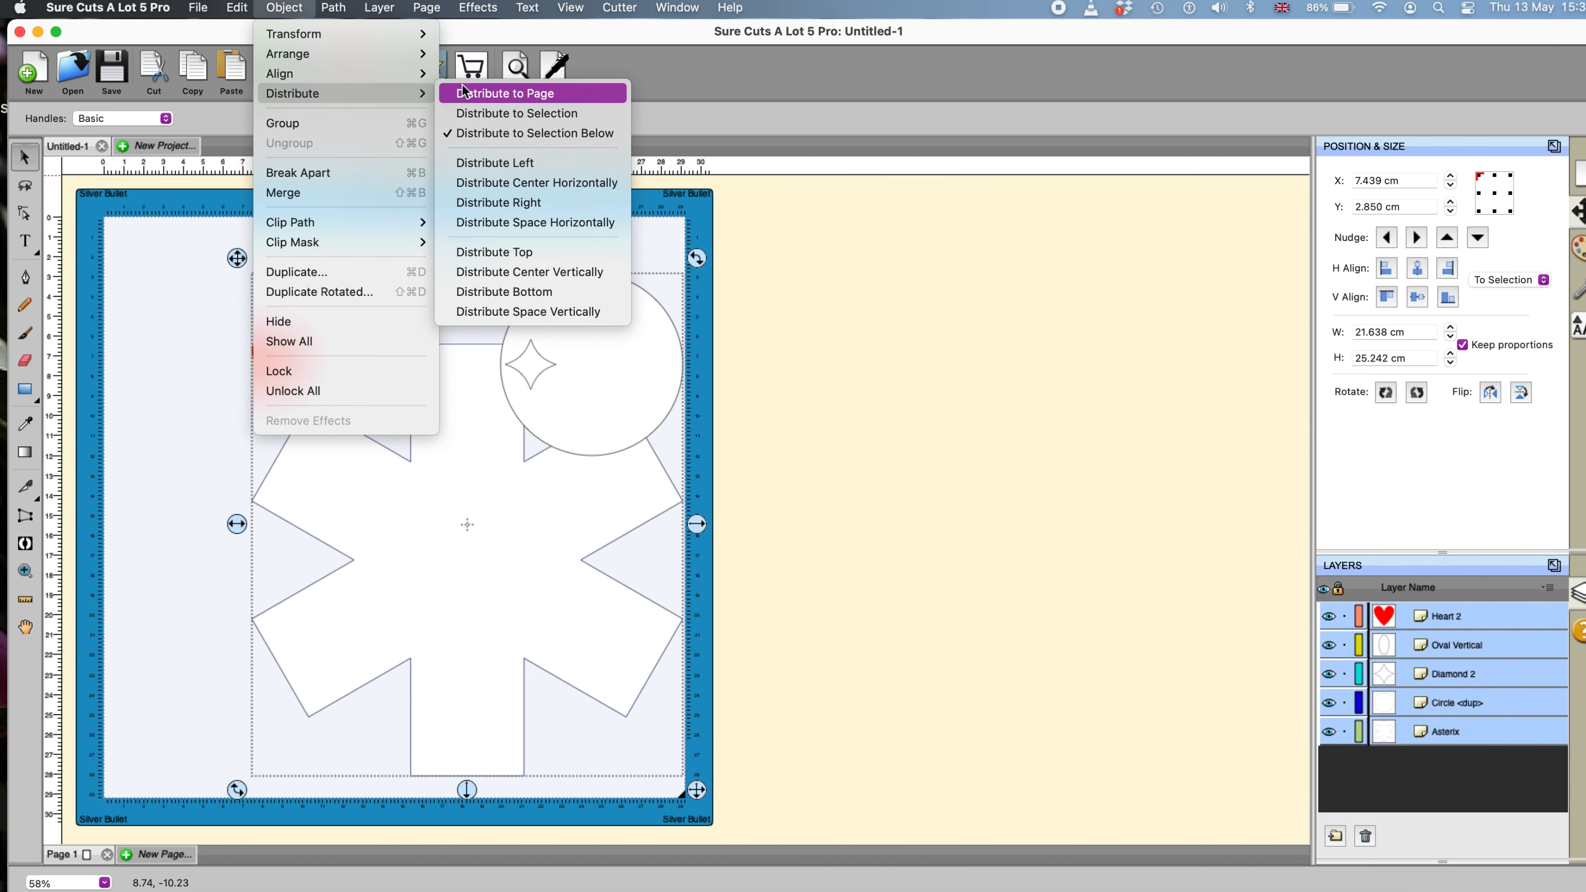
left_click(471, 223)
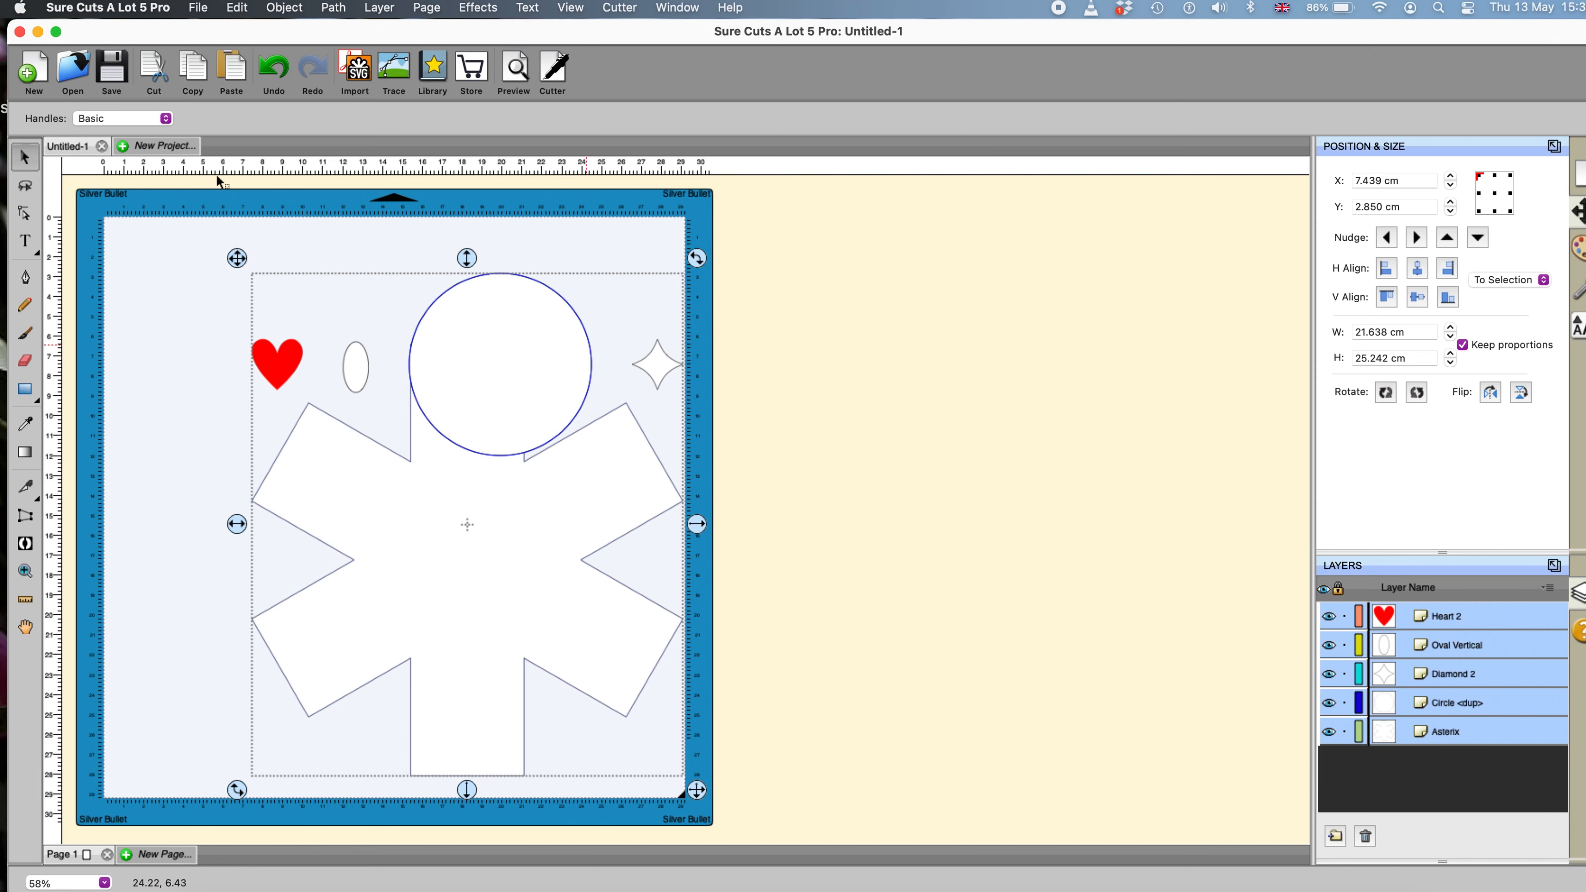
left_click(281, 68)
left_click(281, 68)
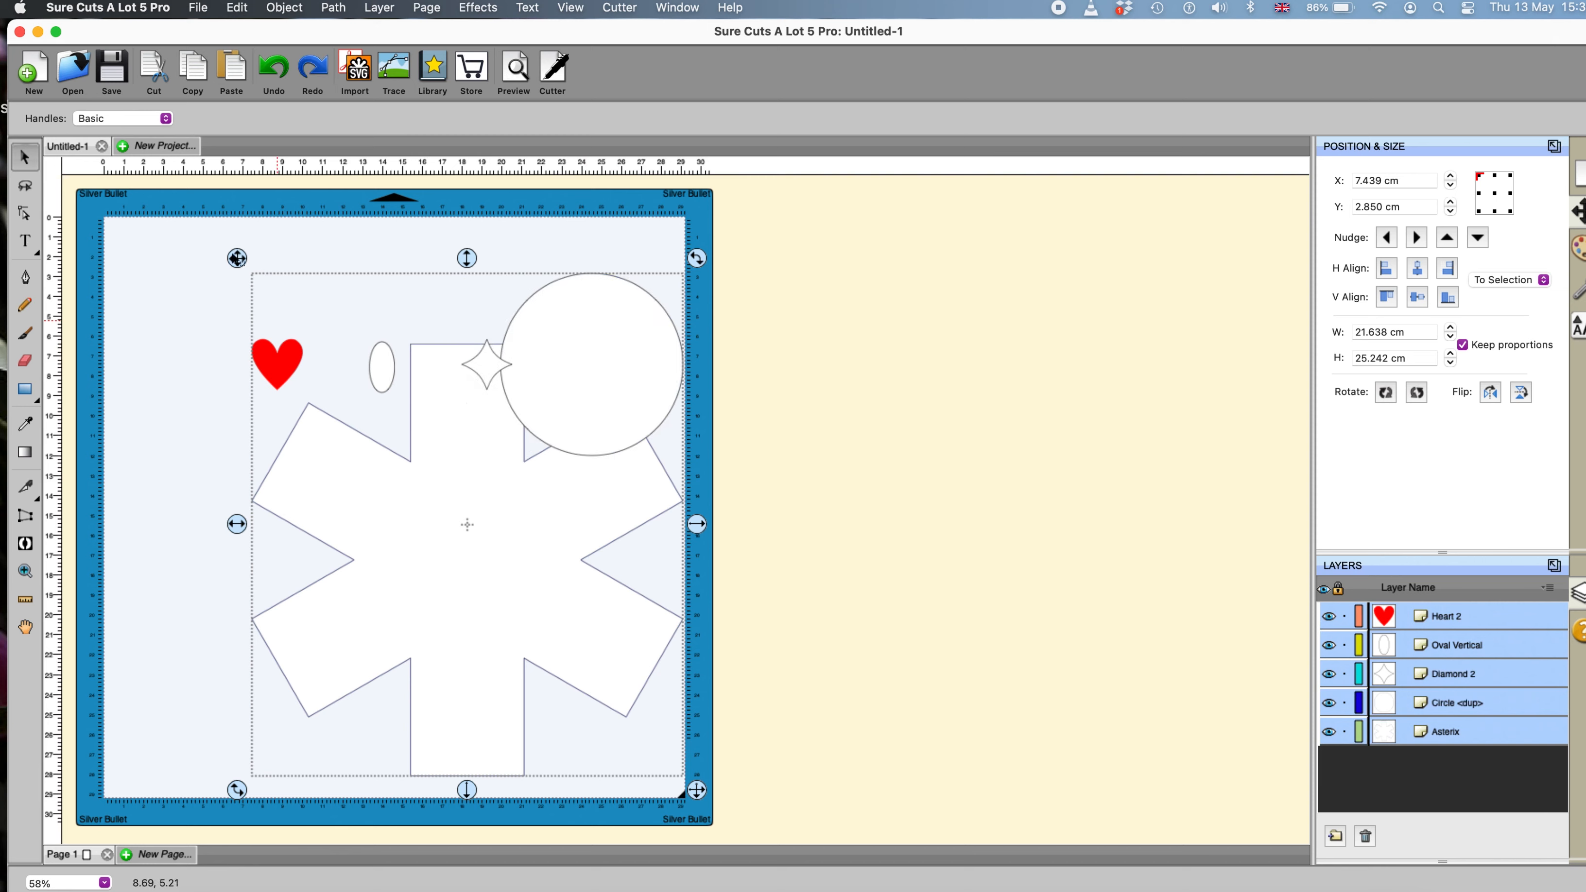
Distribute the horizontal space evenly between the five selected shapes, relative to the selection below
left_click(275, 9)
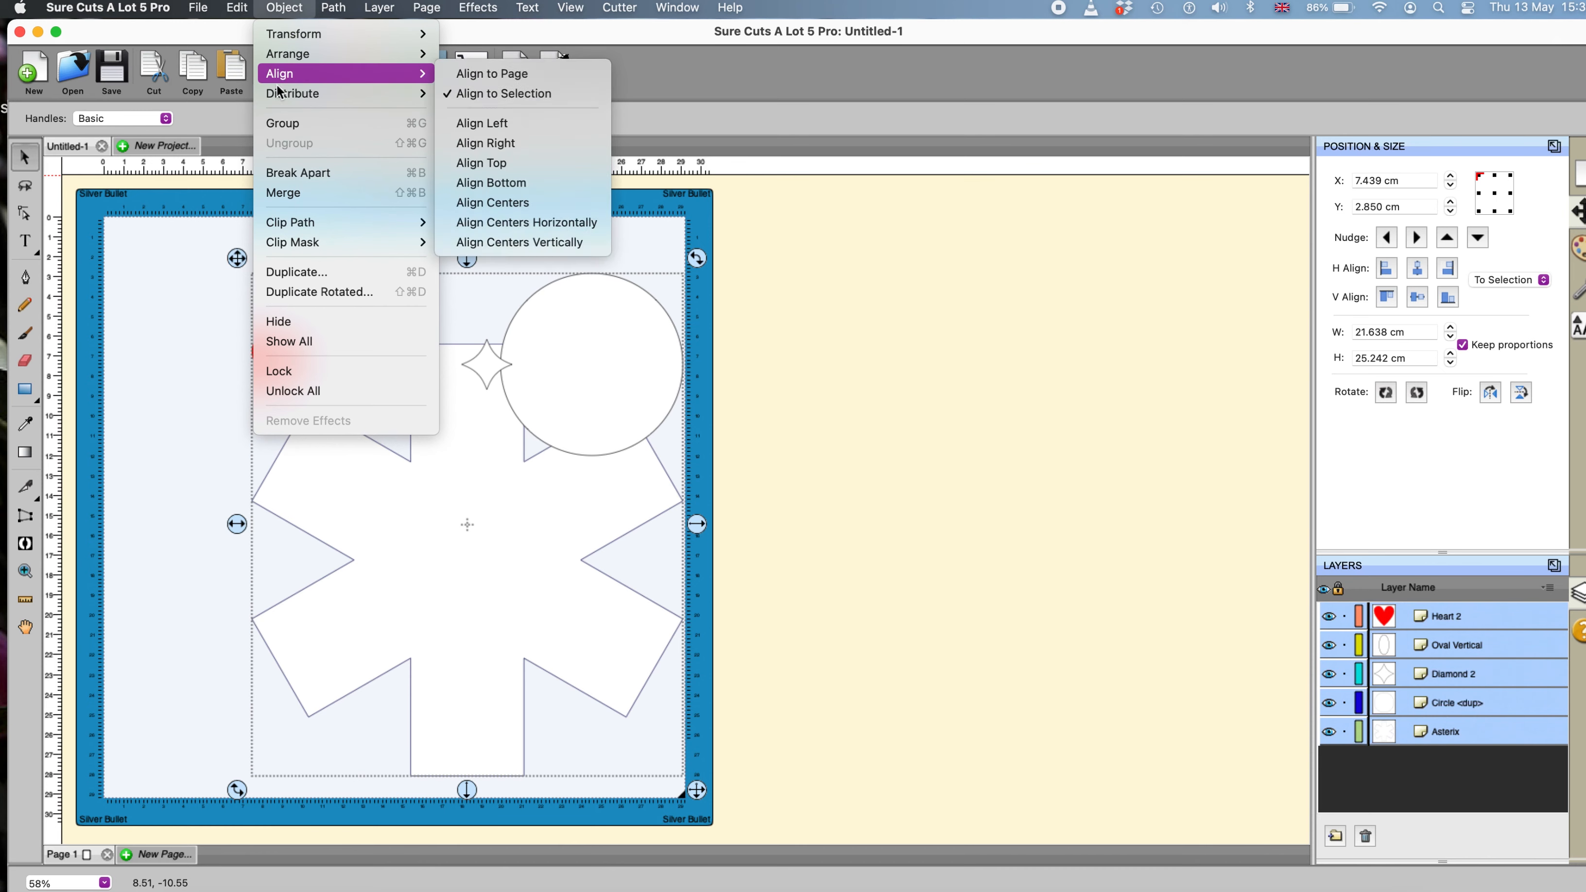
mouse_move(277, 94)
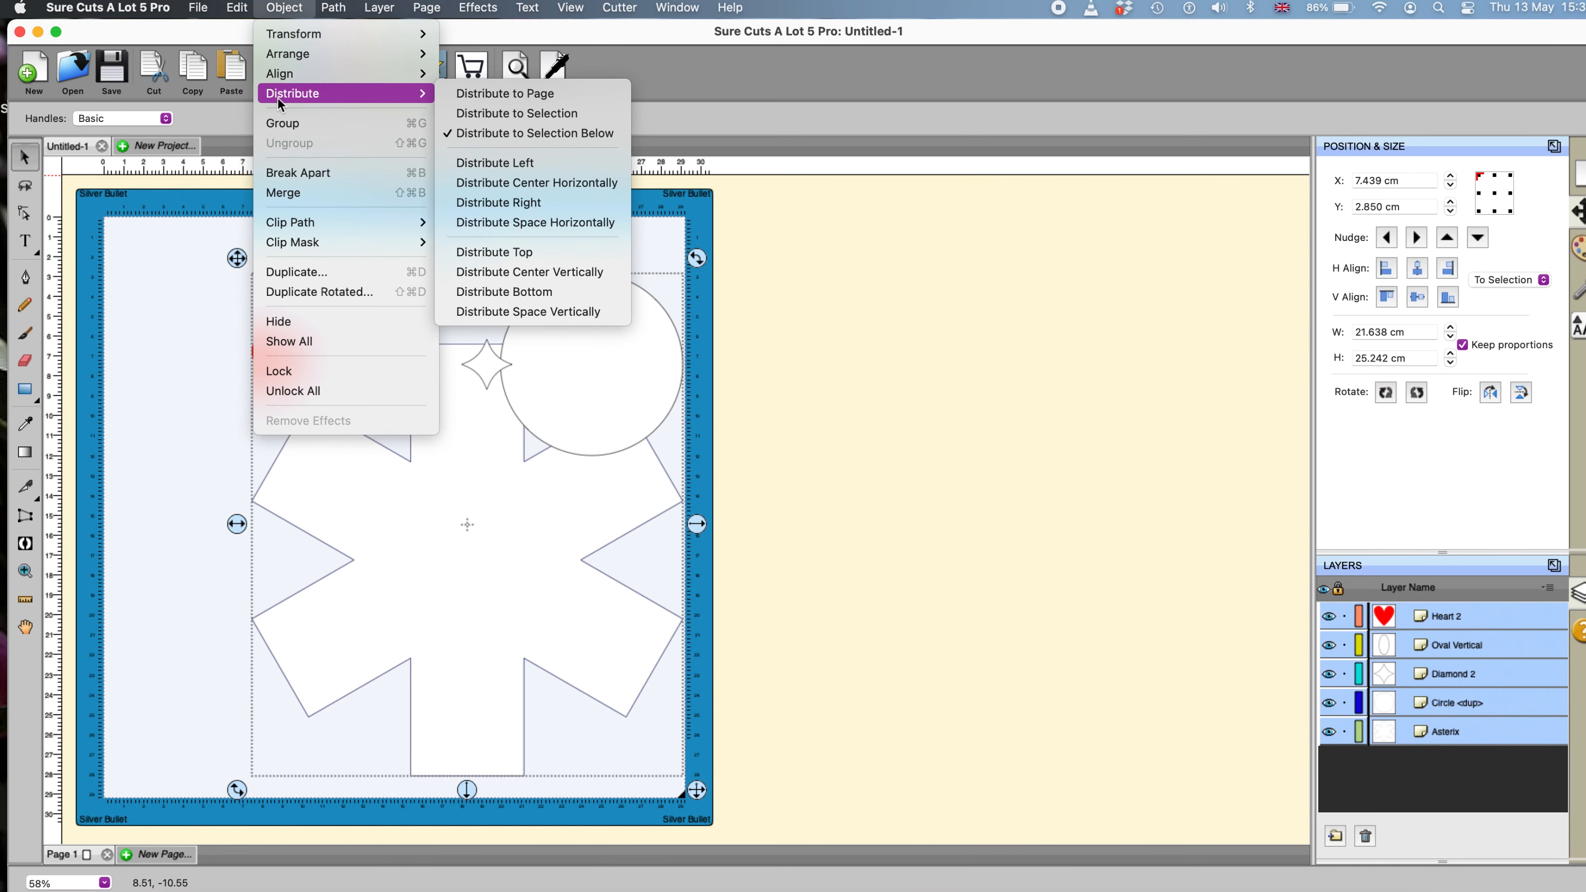
left_click(508, 219)
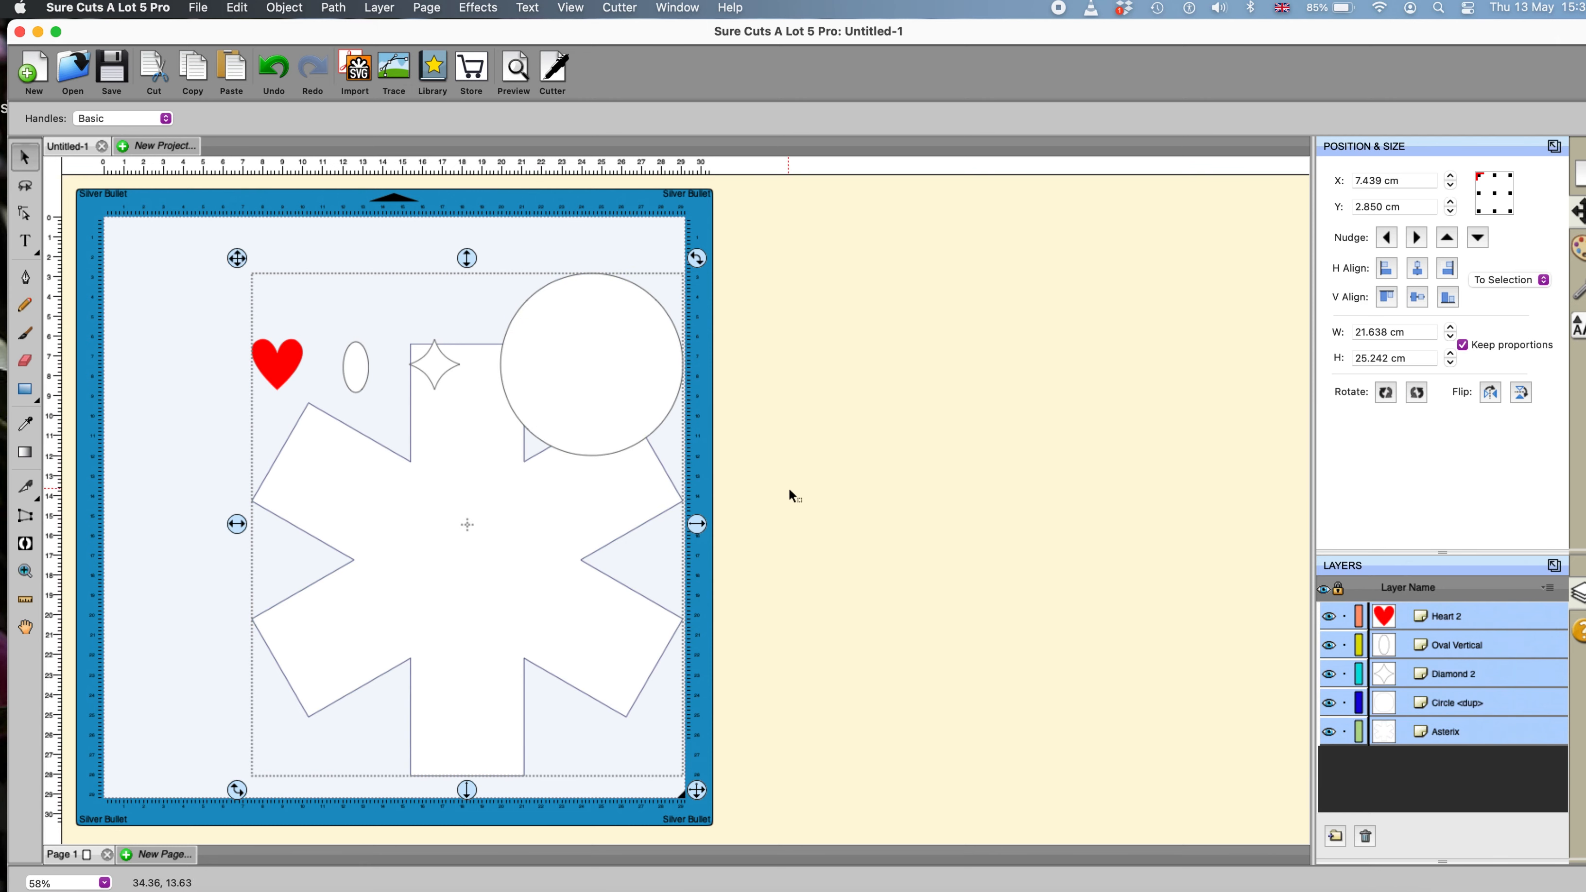
Select only the heart, oval, diamond and circle, leaving the asterisk out of the selection
left_click(813, 491)
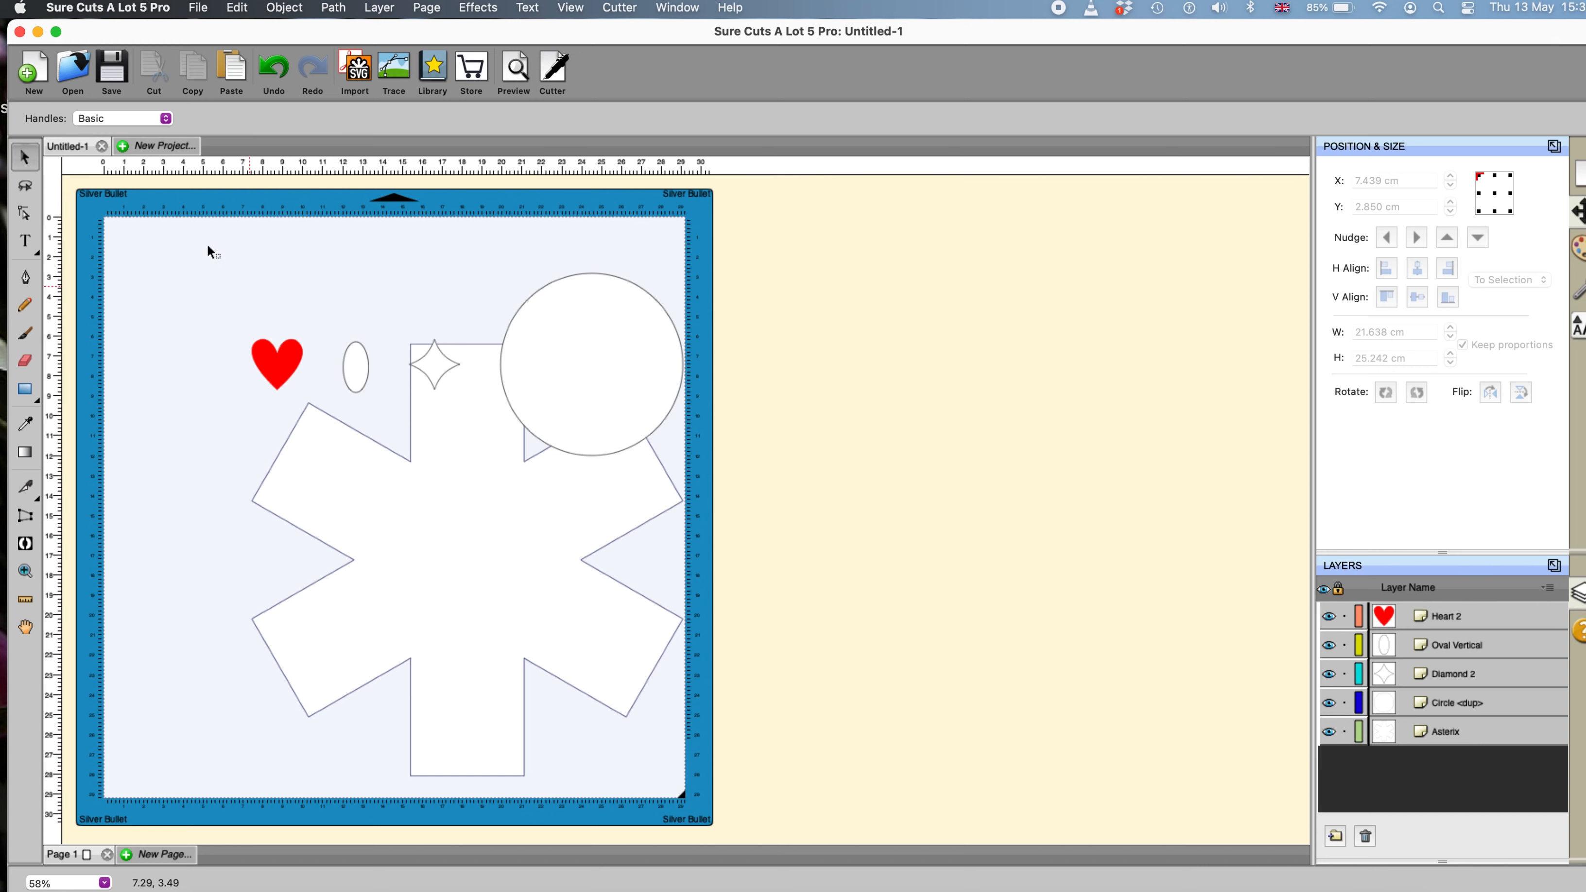
left_click_drag(205, 241, 714, 501)
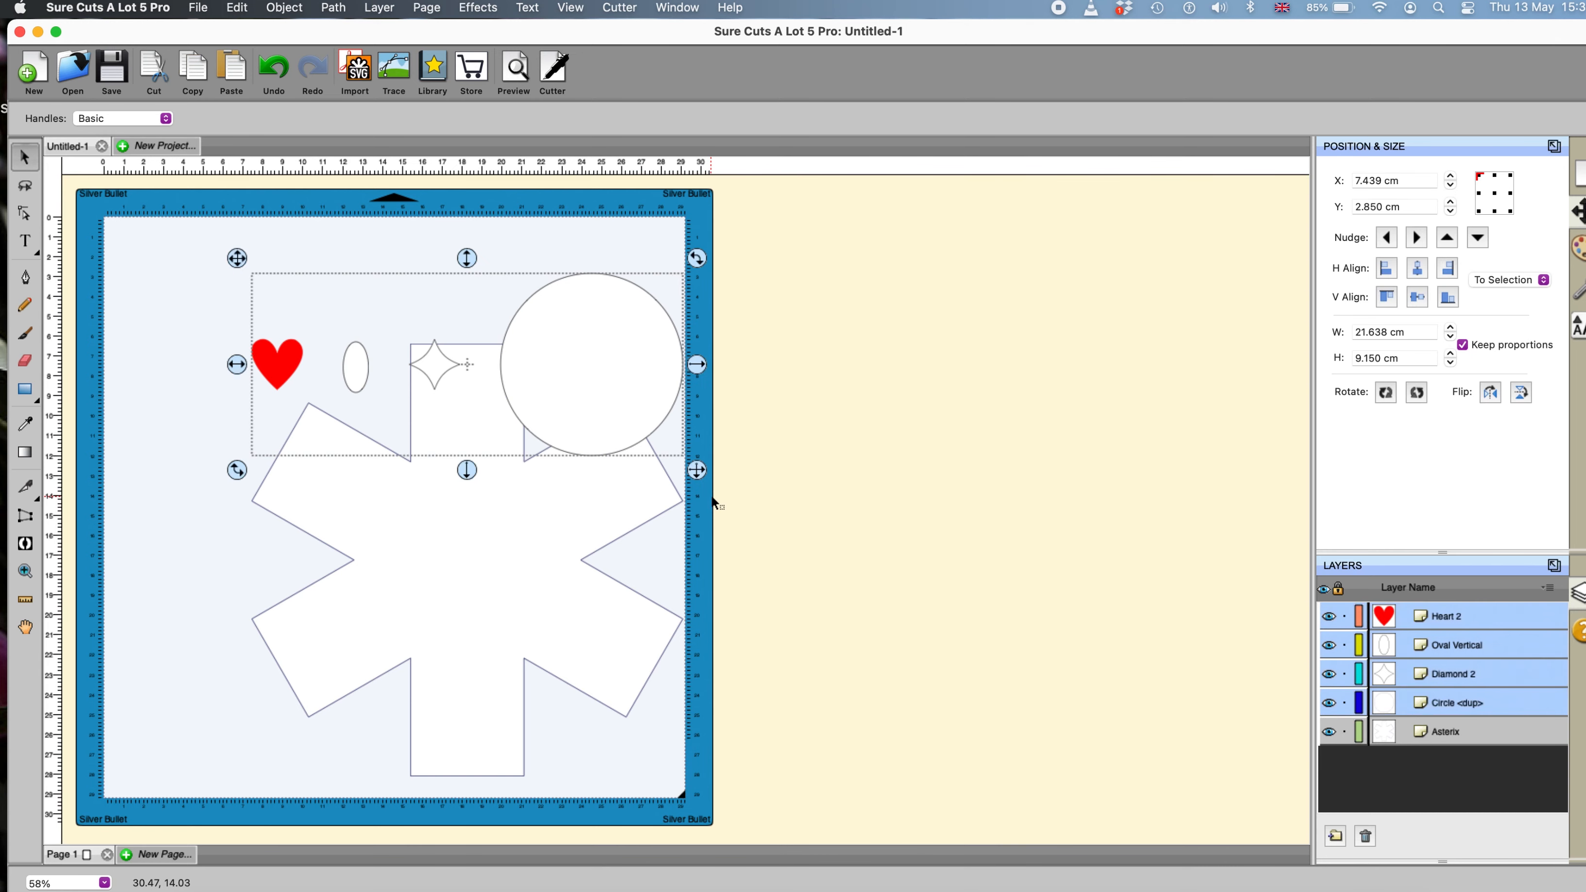